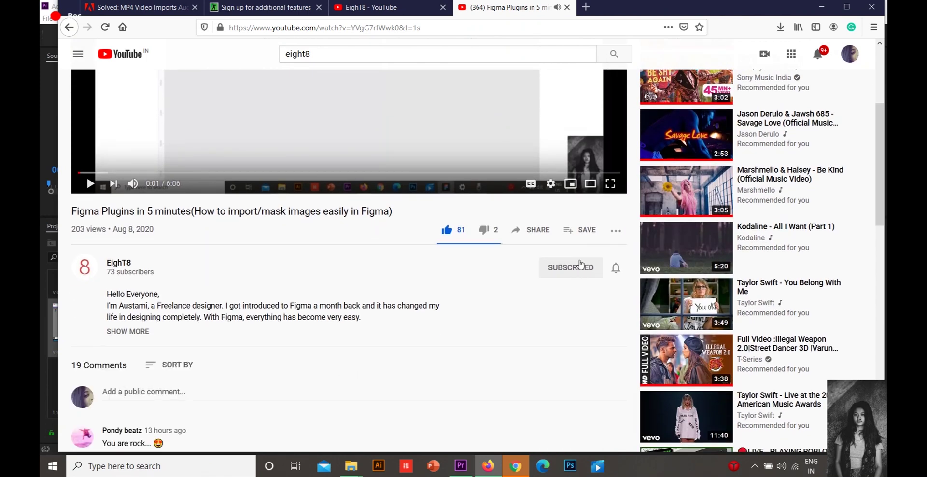
# Step: Set the channel's notification bell to All
pyautogui.click(616, 269)
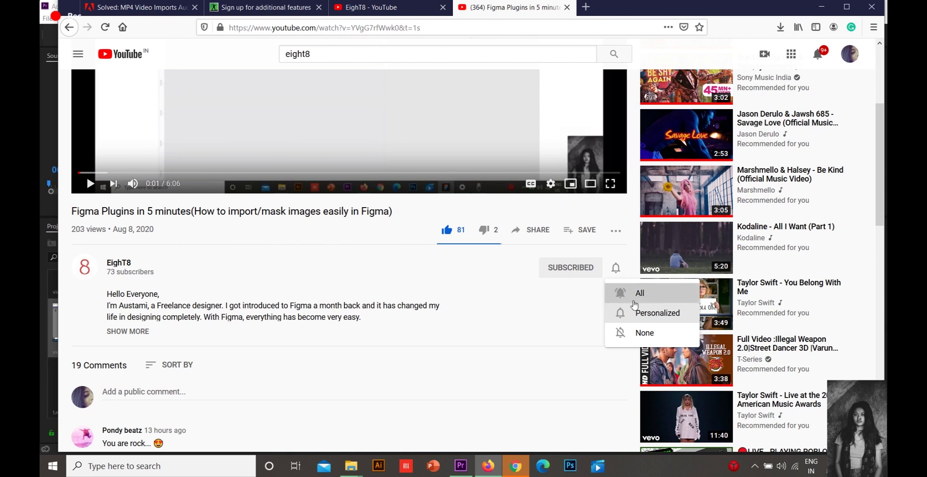
pyautogui.click(634, 303)
pyautogui.scroll(3, 584, 284)
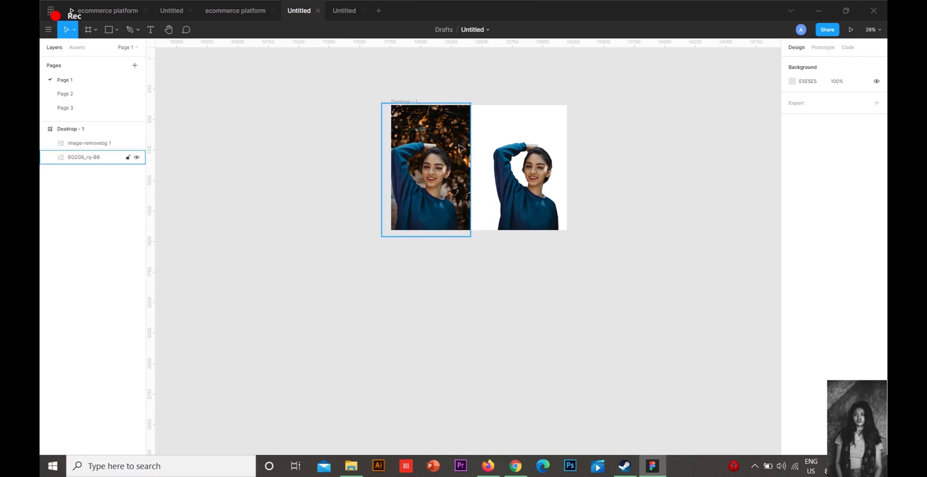
pyautogui.scroll(5, 451, 125)
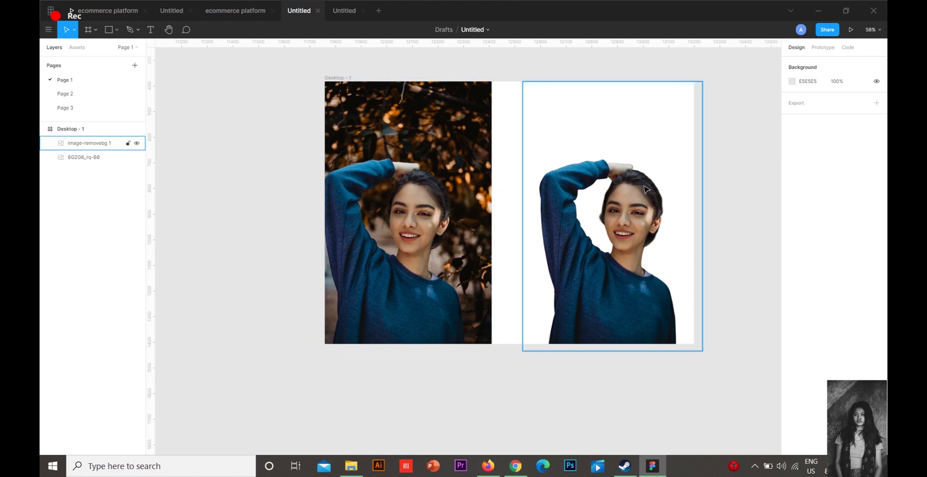
pyautogui.scroll(-5, 540, 116)
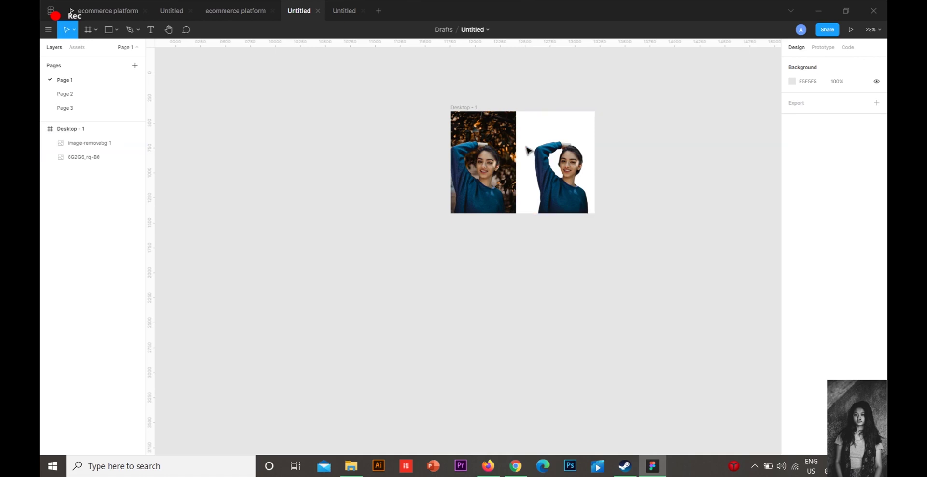
pyautogui.scroll(-3, 528, 144)
# Step: Launch the Unsplash plugin and search for 'portraits'
pyautogui.moveTo(541, 185); pyautogui.dragTo(342, 185)
pyautogui.click(341, 140)
pyautogui.scroll(3, 375, 67)
pyautogui.rightClick(441, 73)
pyautogui.moveTo(489, 99)
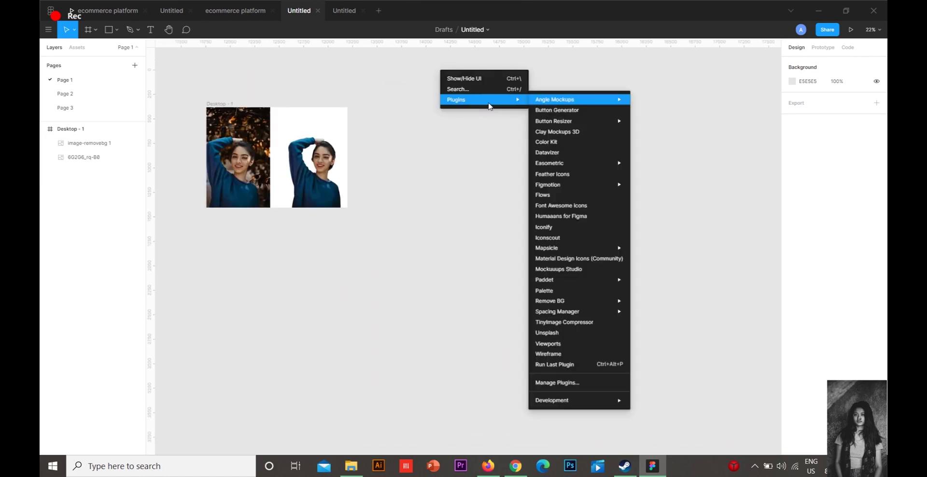
pyautogui.click(564, 333)
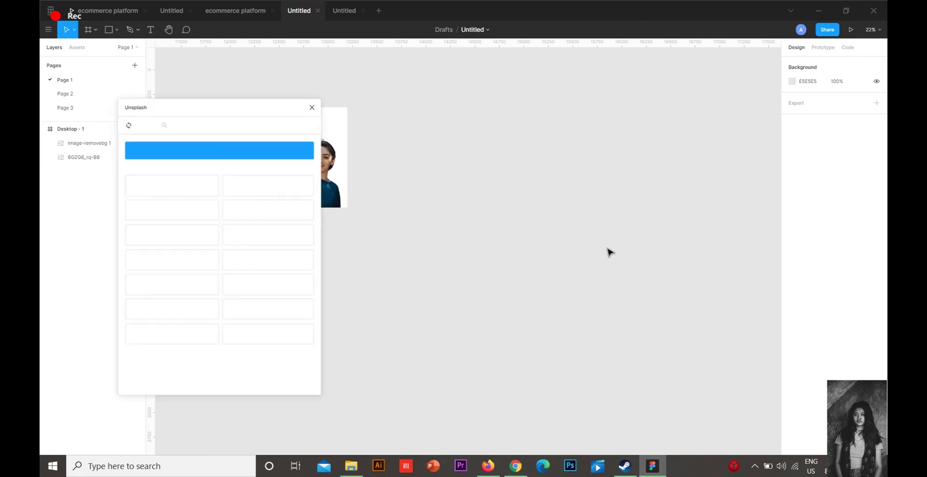
pyautogui.click(187, 128)
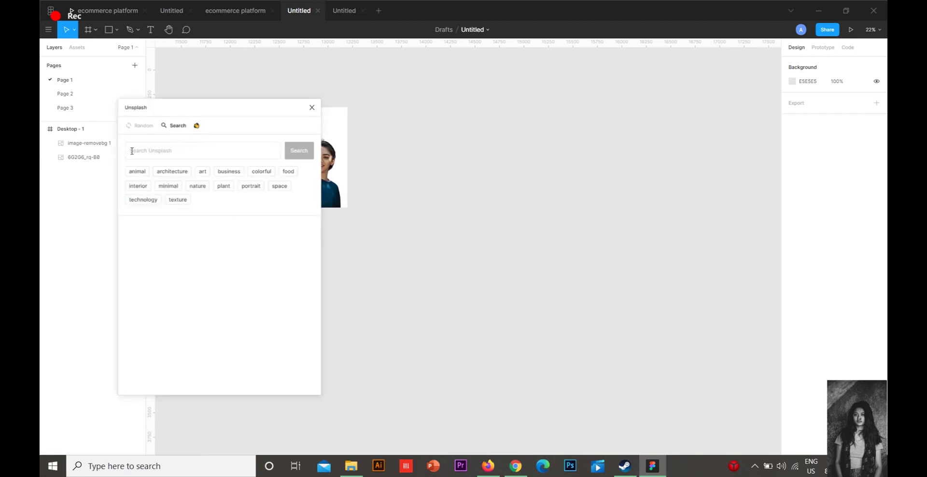
pyautogui.click(166, 155)
pyautogui.write('por')
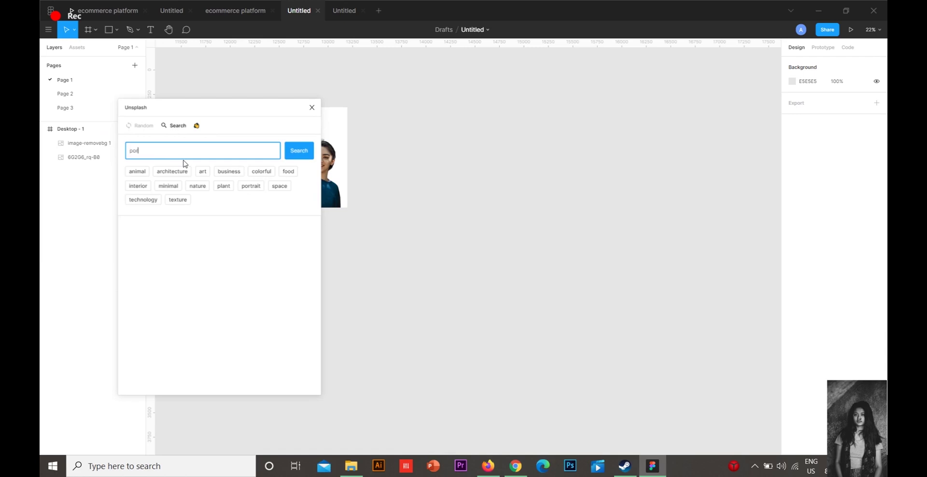
pyautogui.write('traits')
pyautogui.press('Return')
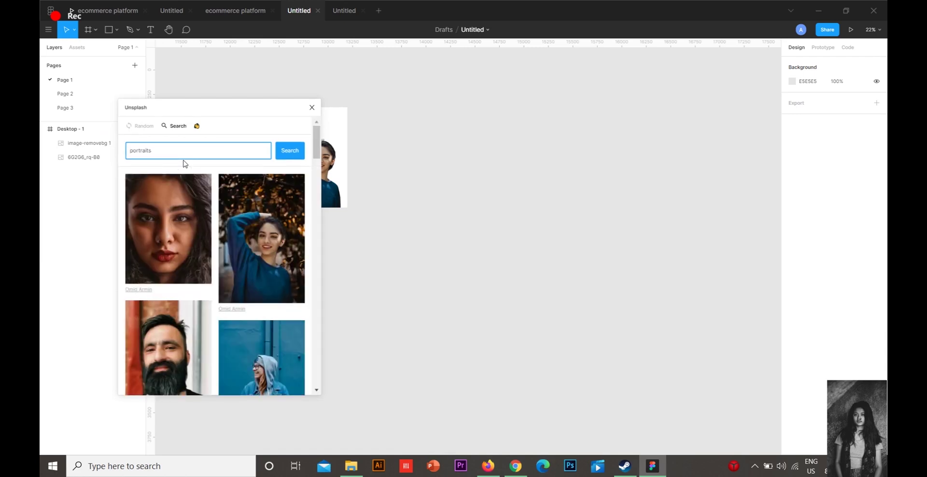
# Step: Insert the afro portrait from the results and close the plugin
pyautogui.scroll(-3, 256, 242)
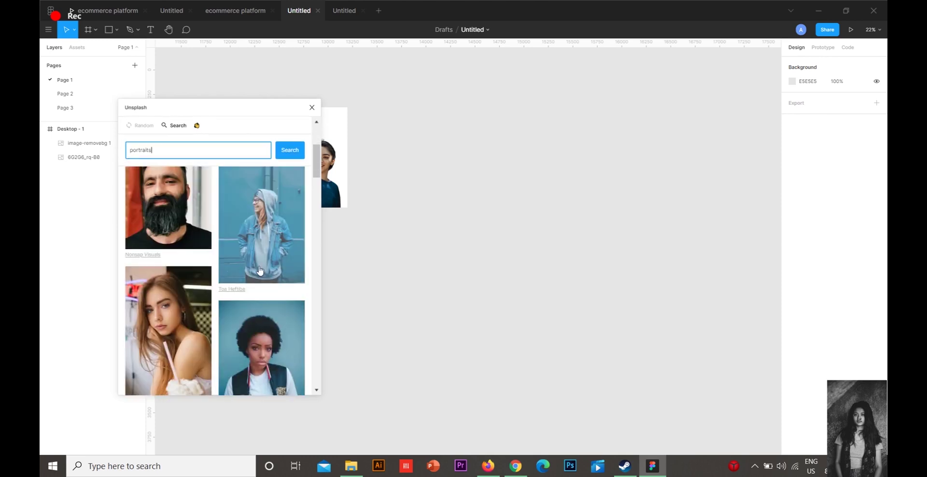
pyautogui.scroll(-2, 264, 314)
pyautogui.click(264, 314)
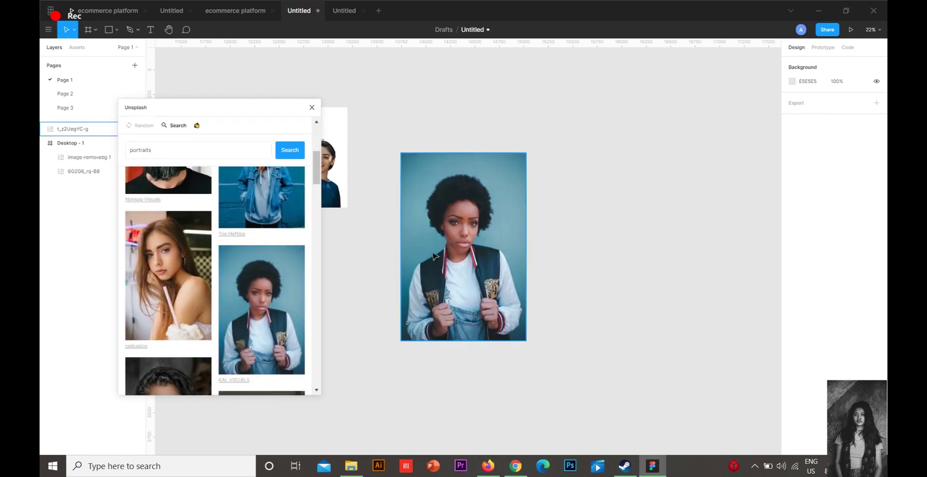
pyautogui.click(312, 107)
pyautogui.scroll(10, 473, 205)
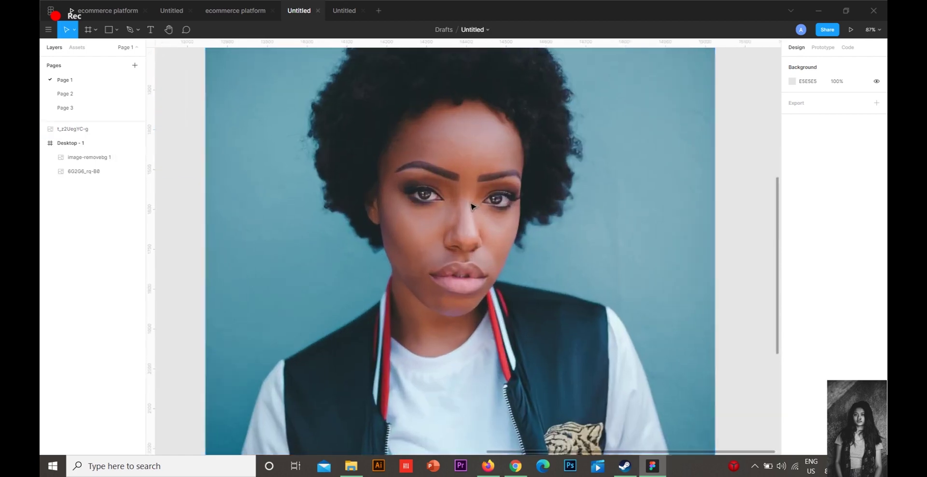
pyautogui.scroll(-10, 472, 193)
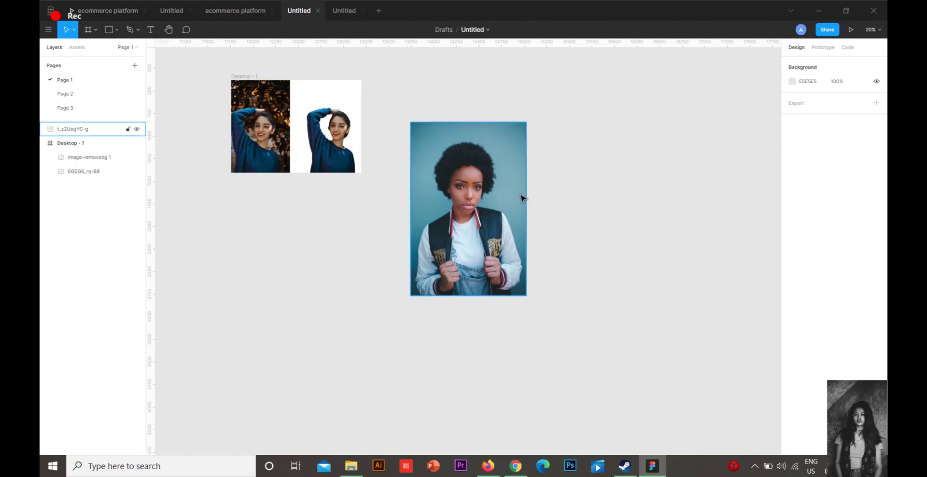
# Step: Move the afro portrait up-left, then search community plugins for 'removebg'
pyautogui.moveTo(518, 198); pyautogui.dragTo(492, 156)
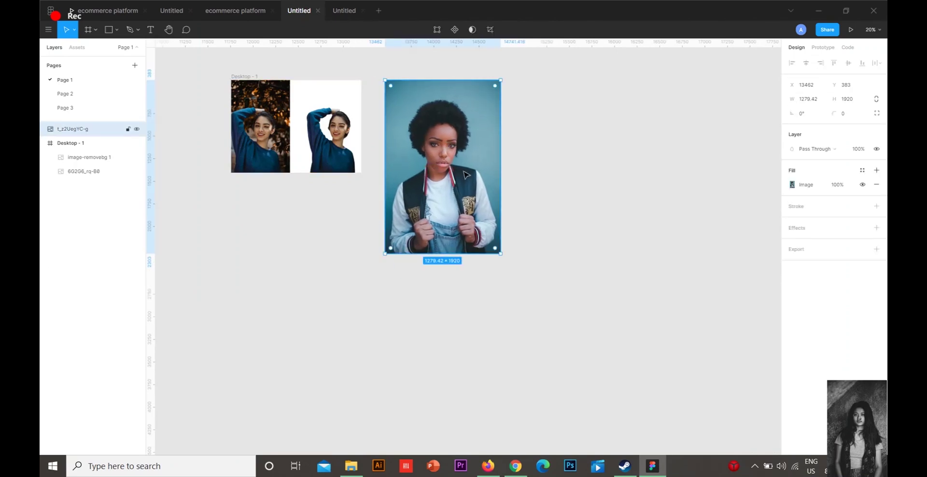
pyautogui.click(654, 165)
pyautogui.rightClick(563, 116)
pyautogui.moveTo(585, 145)
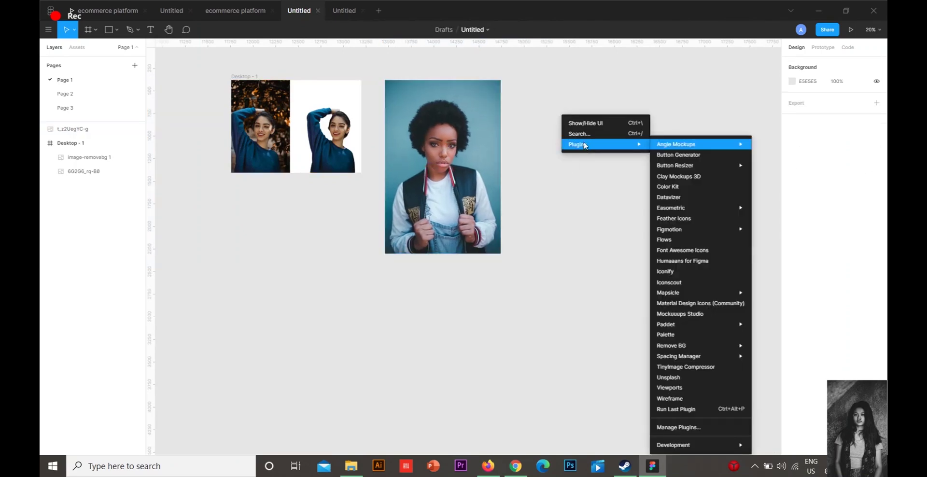
pyautogui.click(701, 428)
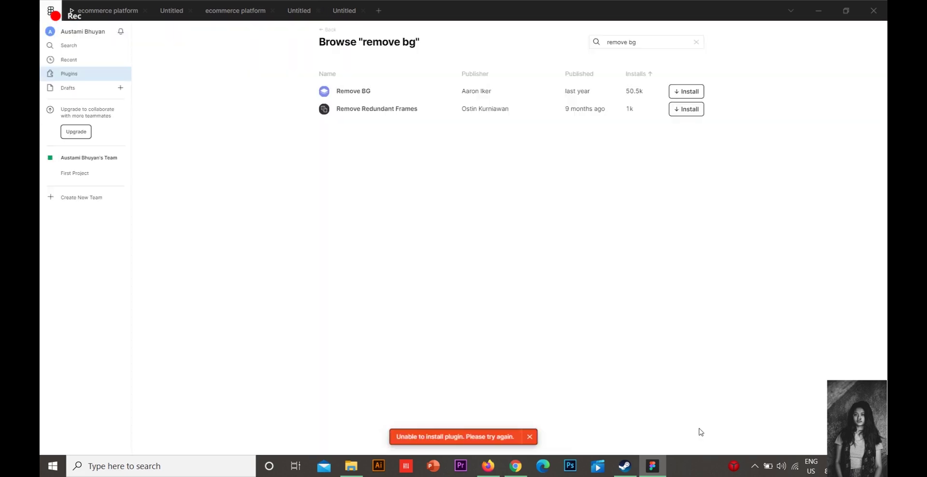
pyautogui.click(583, 333)
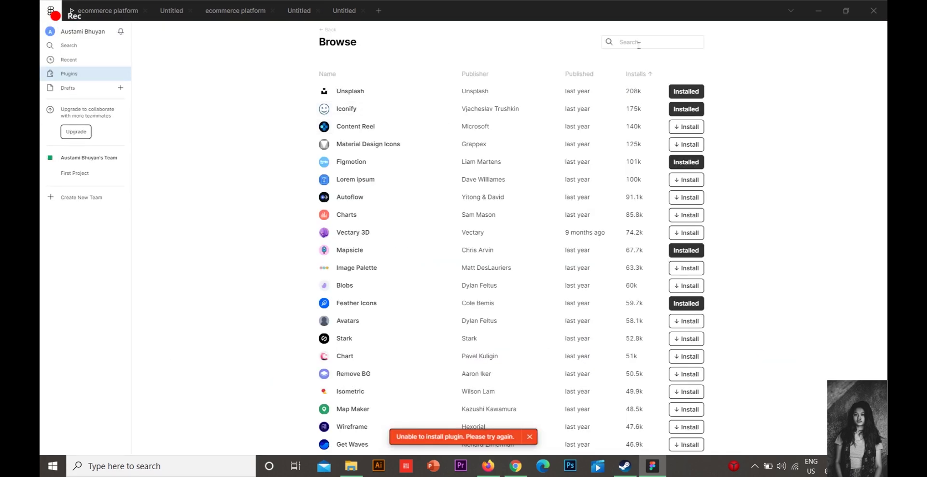
pyautogui.write('removebg')
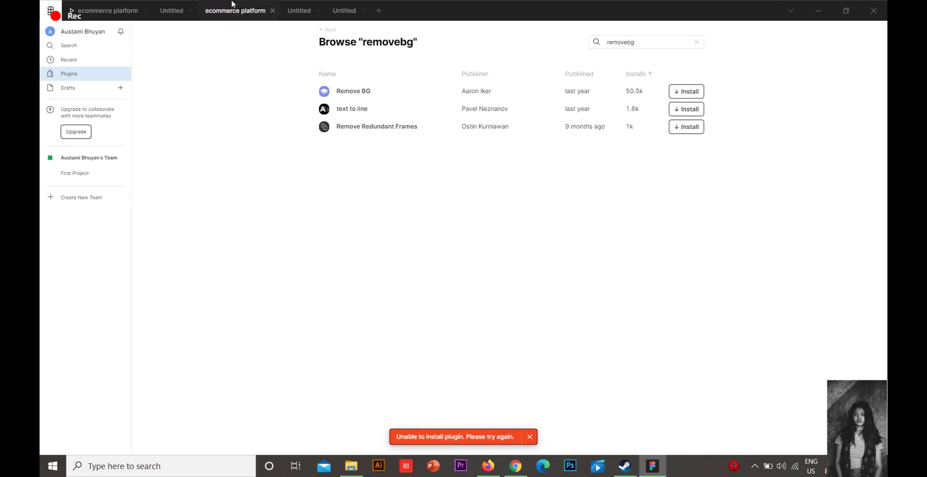
# Step: Return to the Untitled design file and check the afro portrait
pyautogui.click(299, 11)
pyautogui.click(490, 154)
pyautogui.click(625, 141)
pyautogui.scroll(4, 496, 188)
pyautogui.scroll(-6, 496, 189)
# Step: Try running the Remove BG plugin from the canvas menu
pyautogui.moveTo(598, 161); pyautogui.dragTo(507, 143)
pyautogui.rightClick(507, 143)
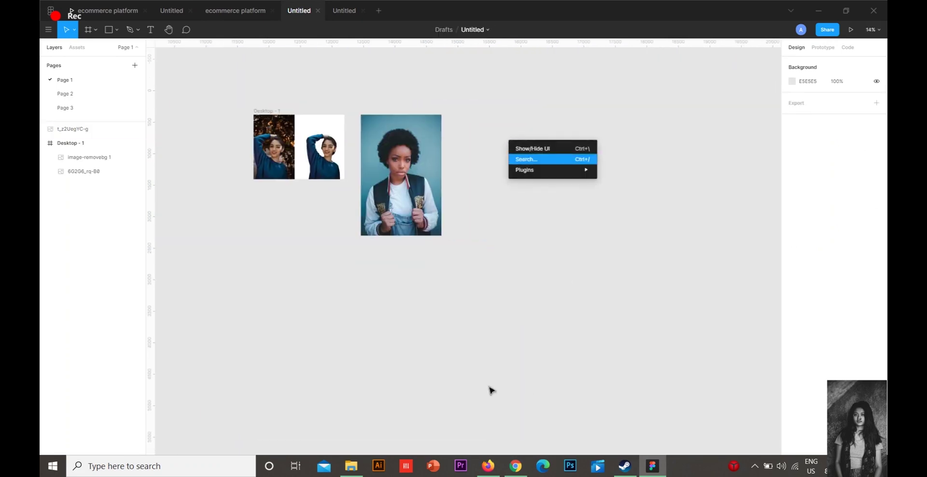
pyautogui.moveTo(570, 170)
pyautogui.moveTo(634, 235)
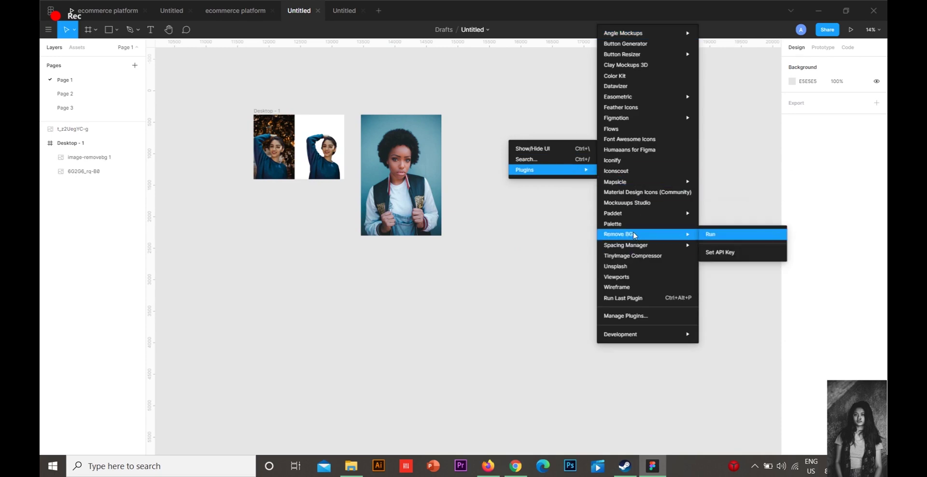
pyautogui.click(741, 236)
# Step: Remove the afro portrait's background with the Remove BG plugin
pyautogui.click(427, 186)
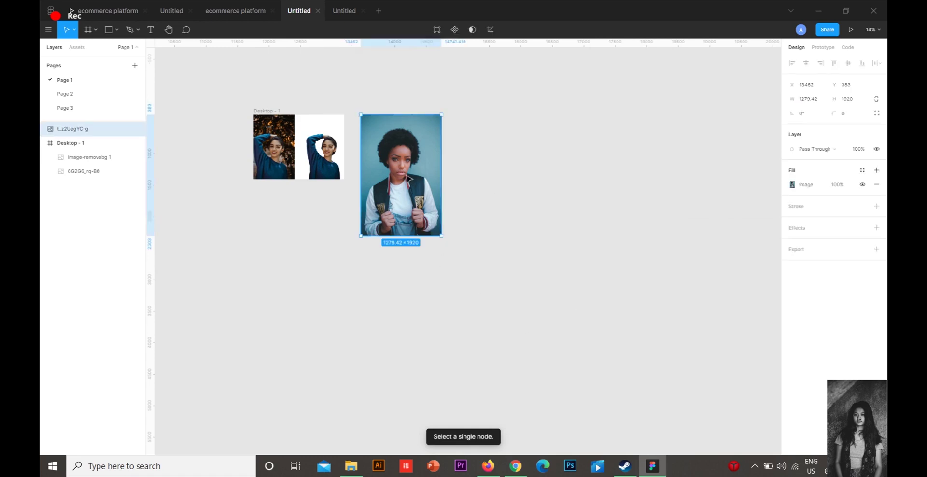
pyautogui.rightClick(591, 239)
pyautogui.moveTo(611, 264)
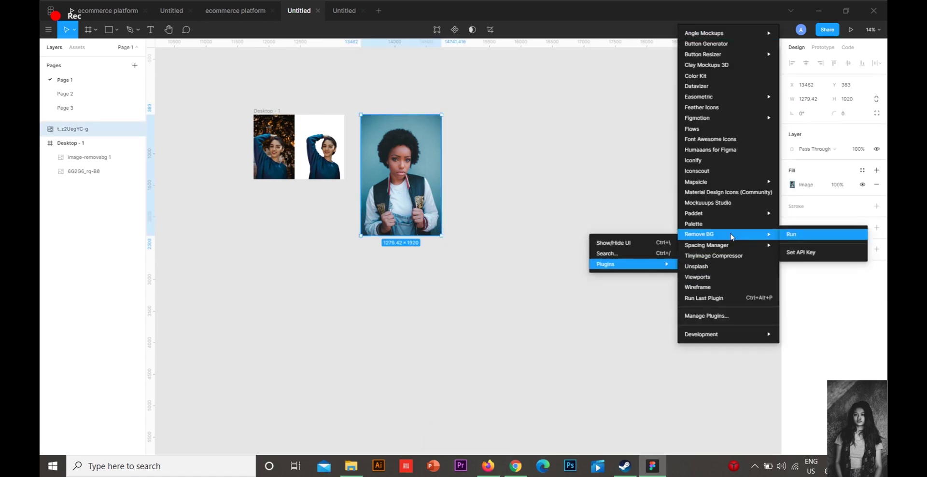
pyautogui.moveTo(770, 236)
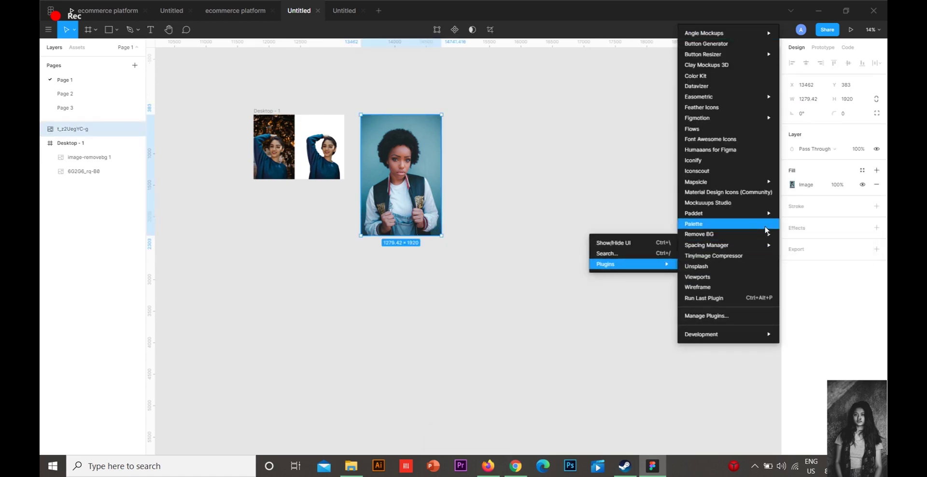
pyautogui.click(786, 235)
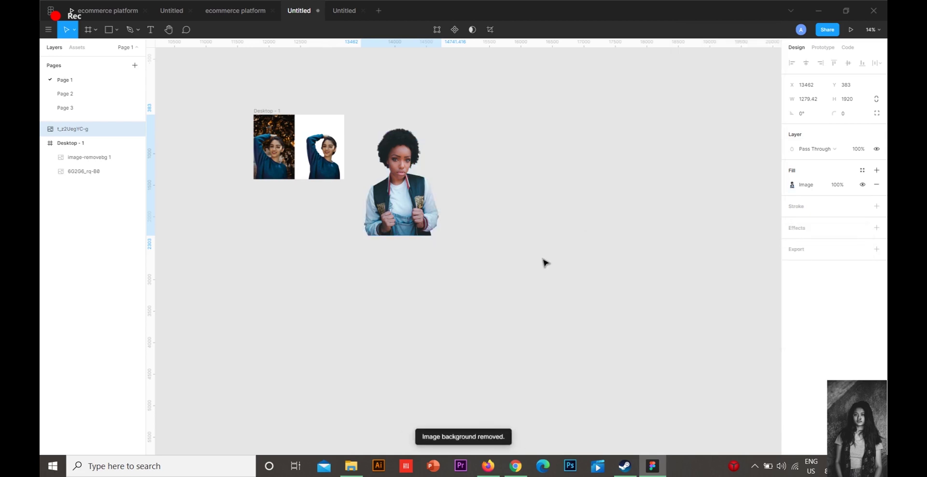
pyautogui.scroll(15, 425, 159)
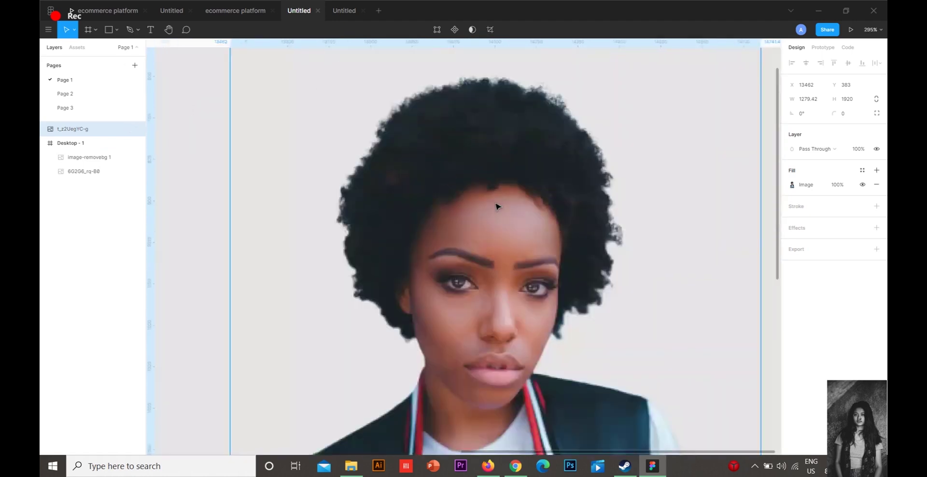
pyautogui.scroll(-12, 498, 207)
pyautogui.click(621, 214)
pyautogui.scroll(-5, 495, 247)
pyautogui.scroll(15, 495, 247)
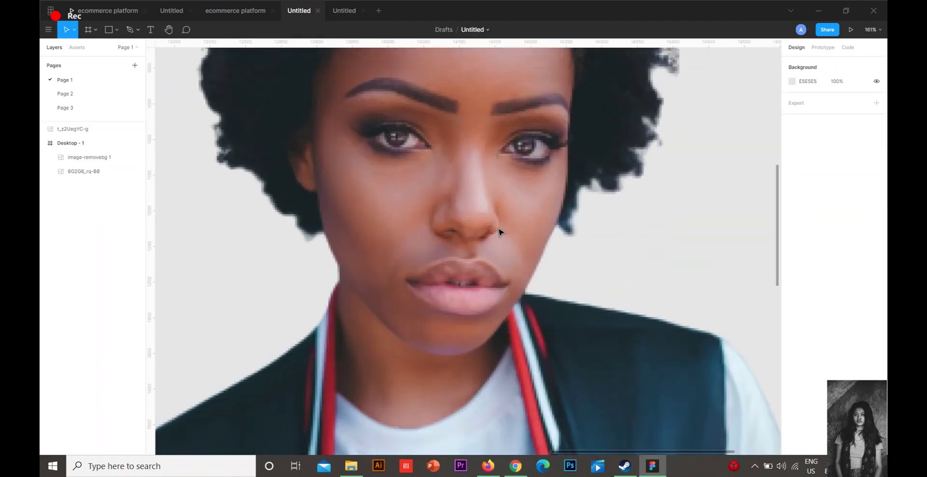
pyautogui.scroll(-8, 499, 232)
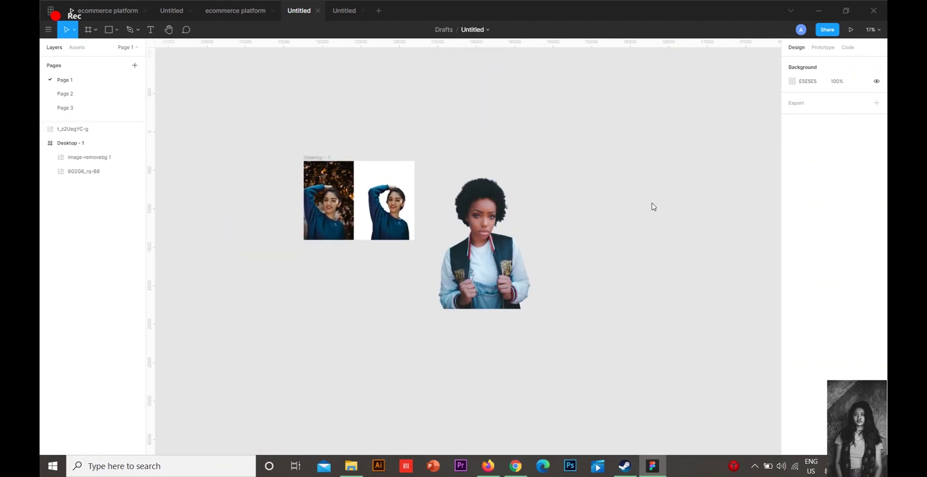
# Step: Nudge the cut-out portrait slightly up and right, then reframe the view
pyautogui.click(451, 217)
pyautogui.moveTo(451, 217); pyautogui.dragTo(456, 178)
pyautogui.click(618, 194)
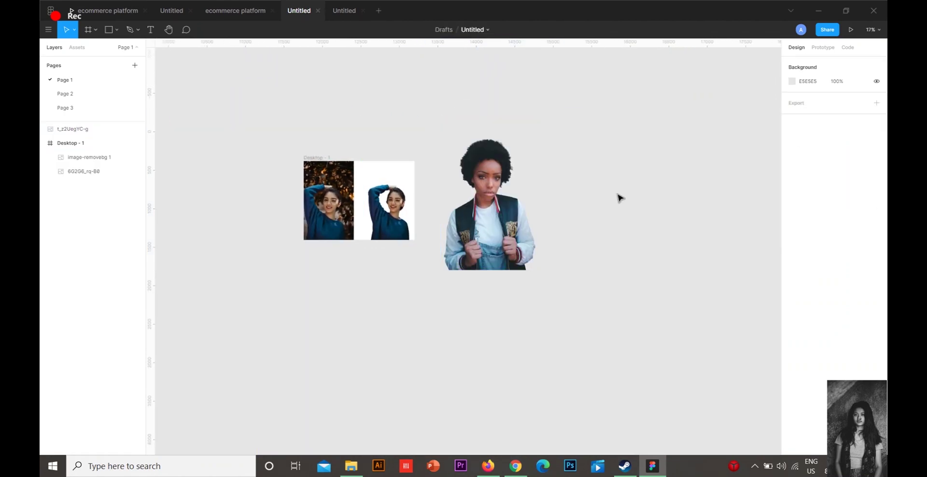
pyautogui.moveTo(617, 194); pyautogui.dragTo(491, 173)
# Step: Open Remove BG's Set API Key dialog and follow its link to remove.bg
pyautogui.rightClick(552, 187)
pyautogui.moveTo(572, 198)
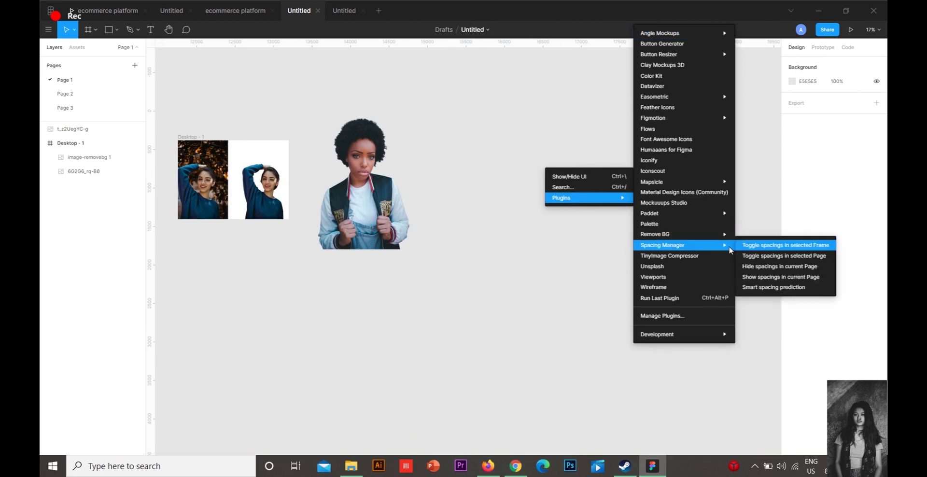
pyautogui.moveTo(722, 214)
pyautogui.moveTo(729, 240)
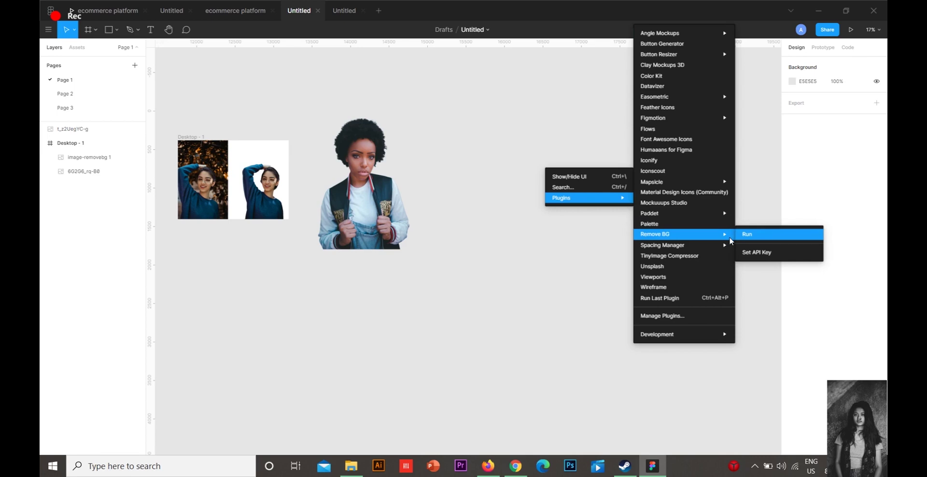
pyautogui.click(758, 253)
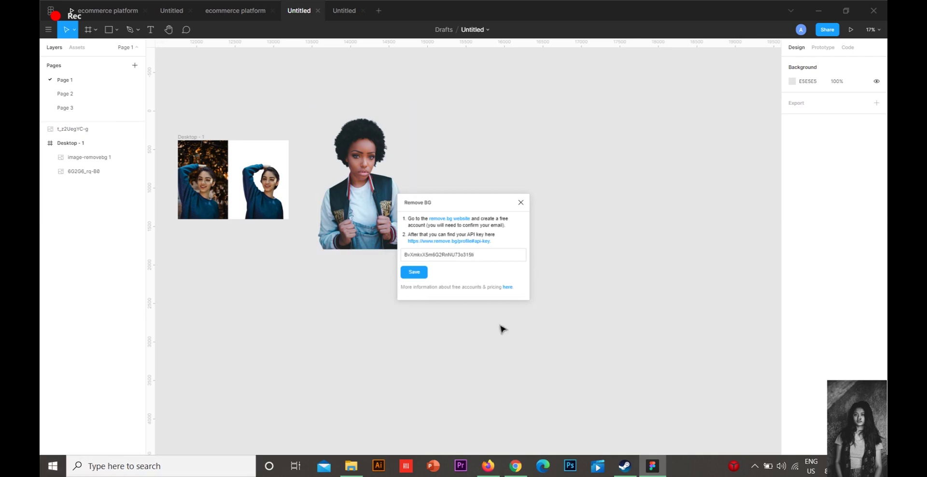
pyautogui.click(449, 219)
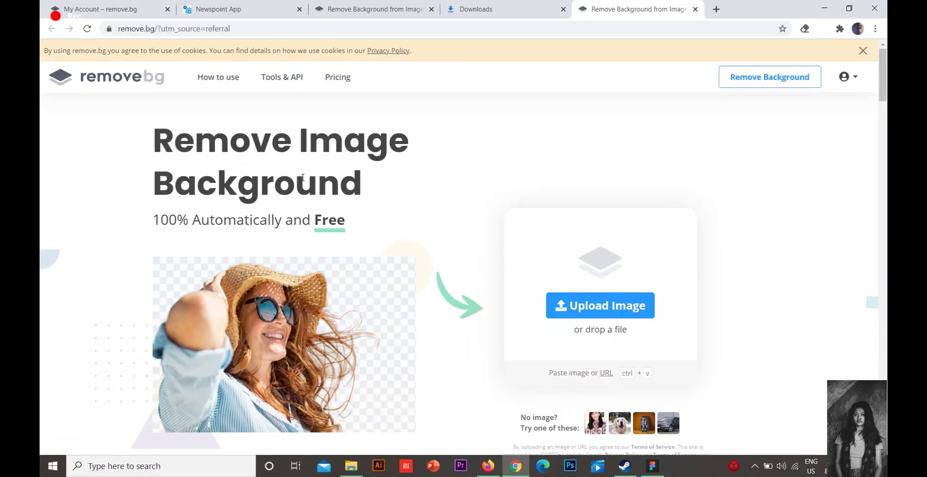
# Step: Go through Tools & API and API Docs to the account's API key page
pyautogui.click(291, 82)
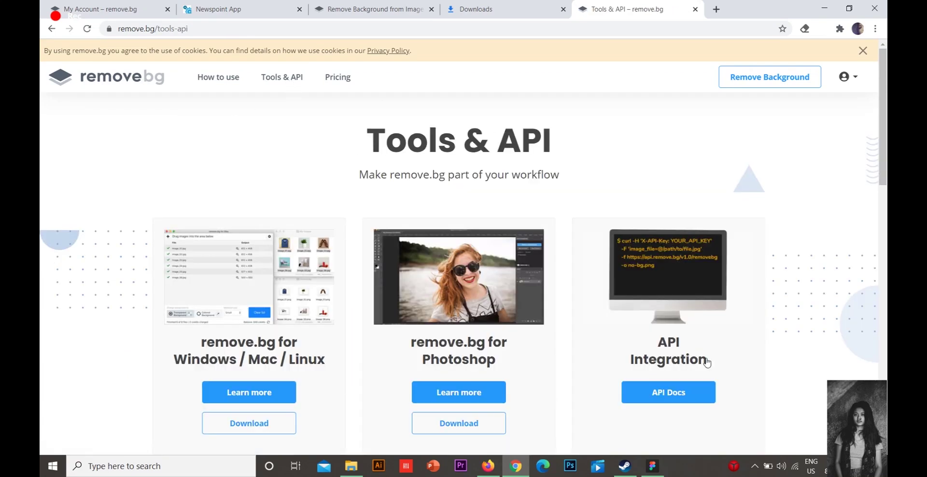
pyautogui.click(662, 393)
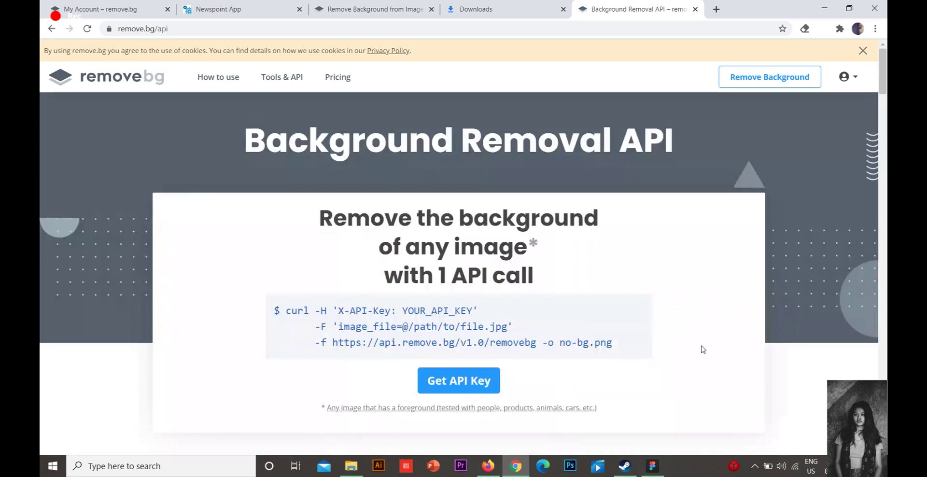
pyautogui.scroll(-2, 437, 352)
pyautogui.click(452, 269)
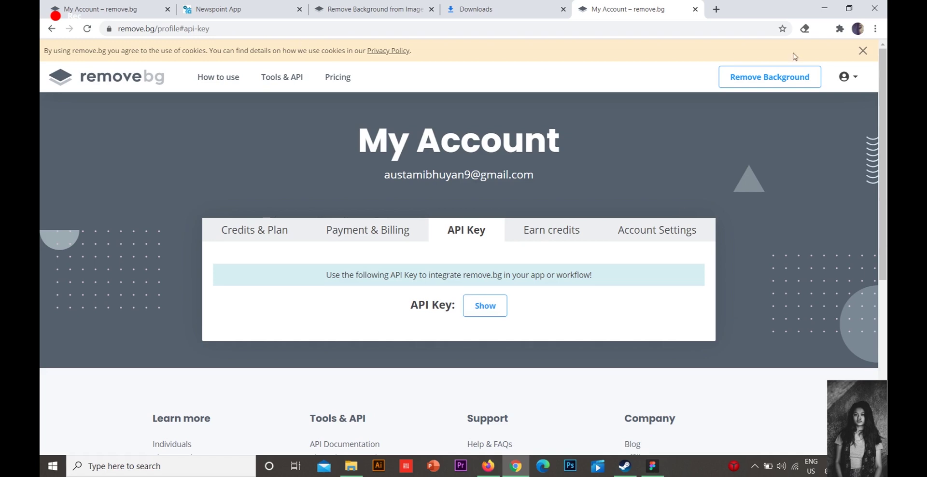
# Step: Check the downloads and the background-removed result, then return to Figma
pyautogui.click(535, 5)
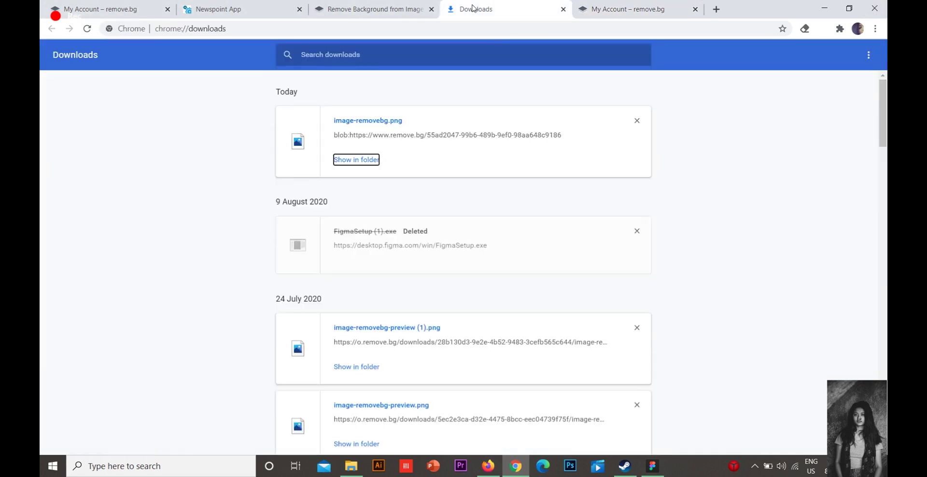
pyautogui.click(604, 9)
pyautogui.click(367, 7)
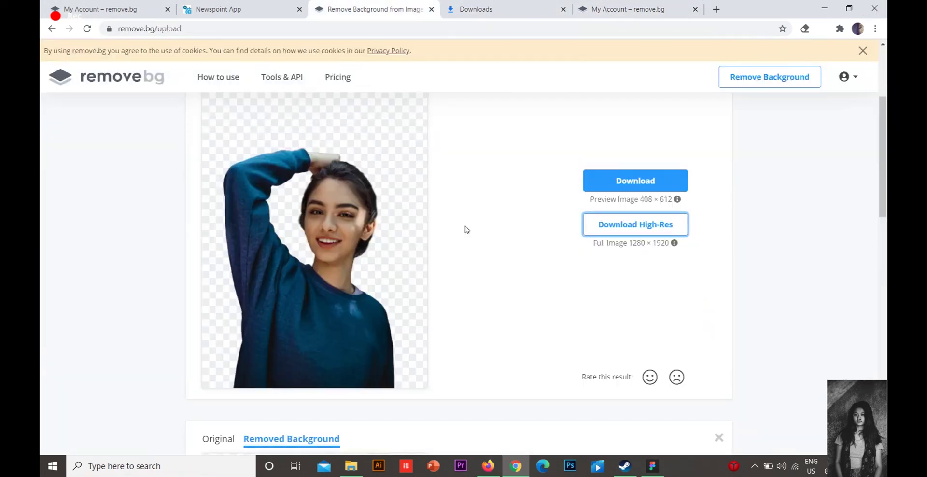
pyautogui.scroll(3, 483, 286)
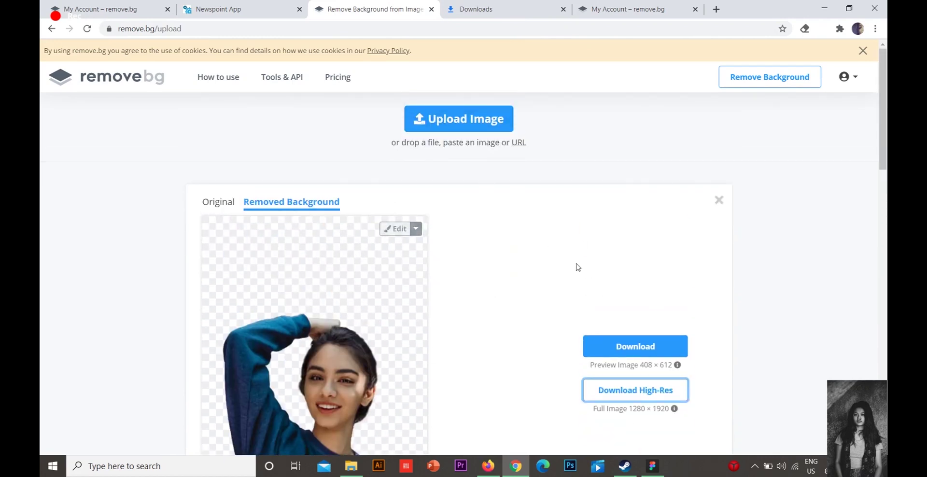
pyautogui.click(652, 466)
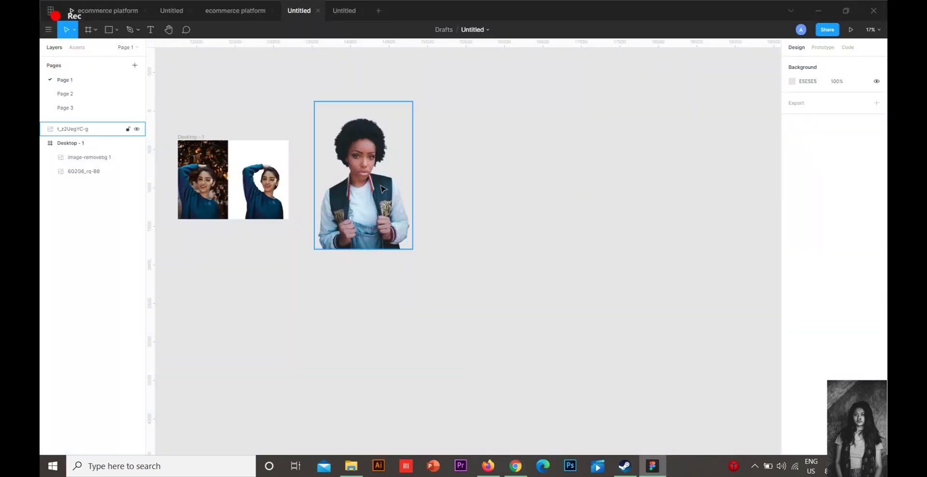
# Step: Close the Remove BG dialog and get back to the canvas
pyautogui.click(520, 202)
pyautogui.scroll(10, 320, 155)
pyautogui.scroll(-10, 448, 137)
pyautogui.hscroll(1, 538, 159)
pyautogui.scroll(1, 538, 205)
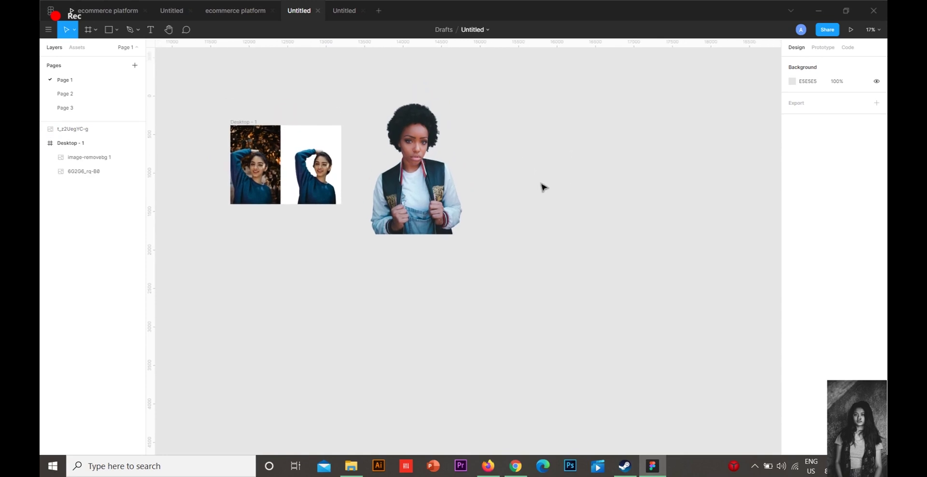
pyautogui.hscroll(2, 362, 199)
pyautogui.scroll(1, 362, 199)
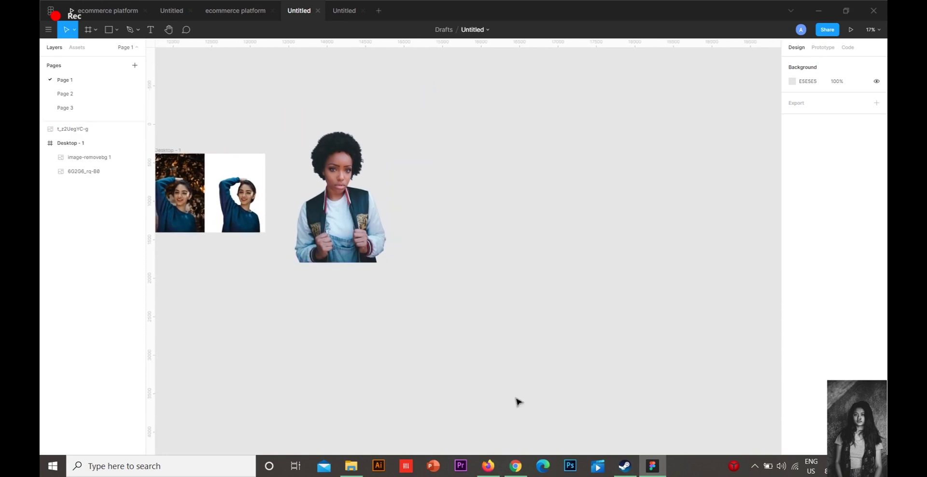
pyautogui.moveTo(516, 465)
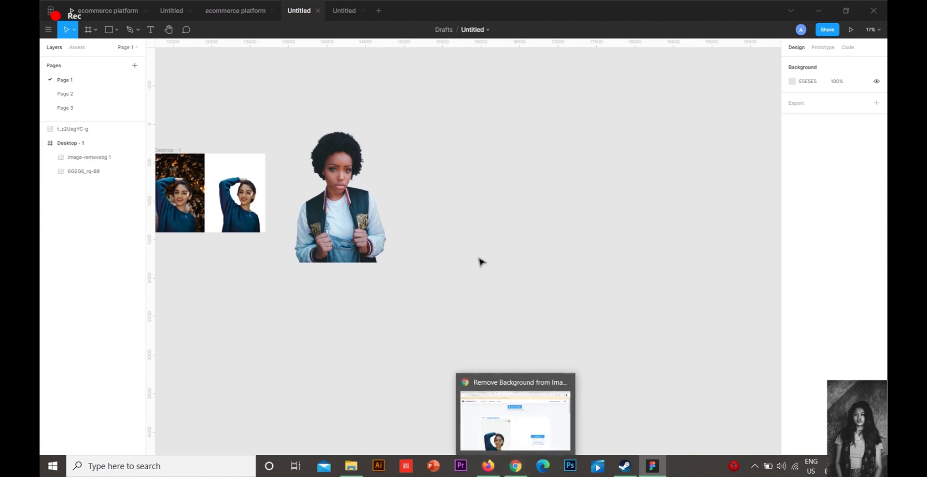
pyautogui.click(378, 152)
# Step: Deselect the portrait and reopen the canvas menu to reach the plugins list
pyautogui.click(540, 157)
pyautogui.rightClick(538, 152)
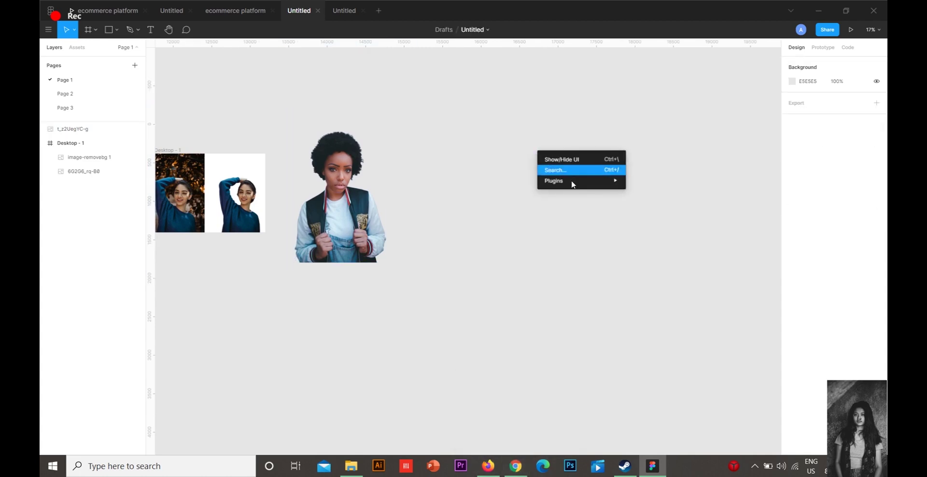
pyautogui.click(515, 144)
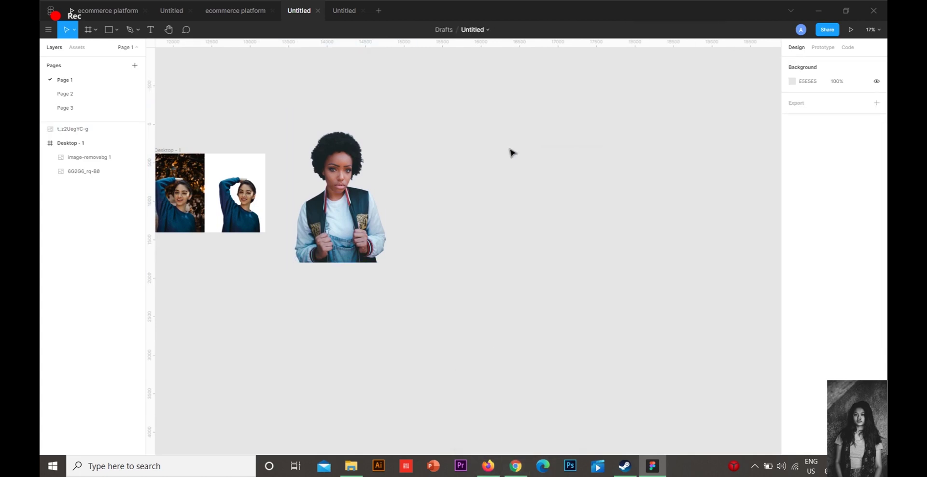
pyautogui.rightClick(508, 134)
pyautogui.moveTo(555, 160)
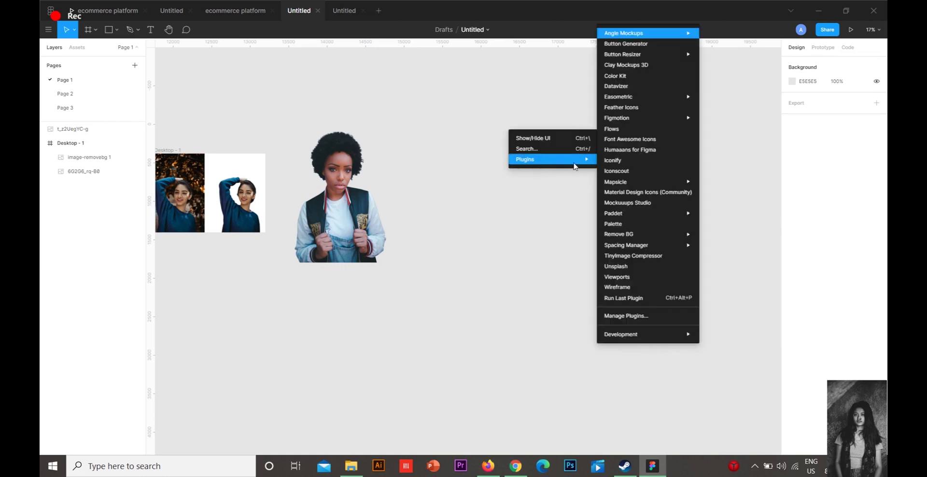
pyautogui.click(655, 134)
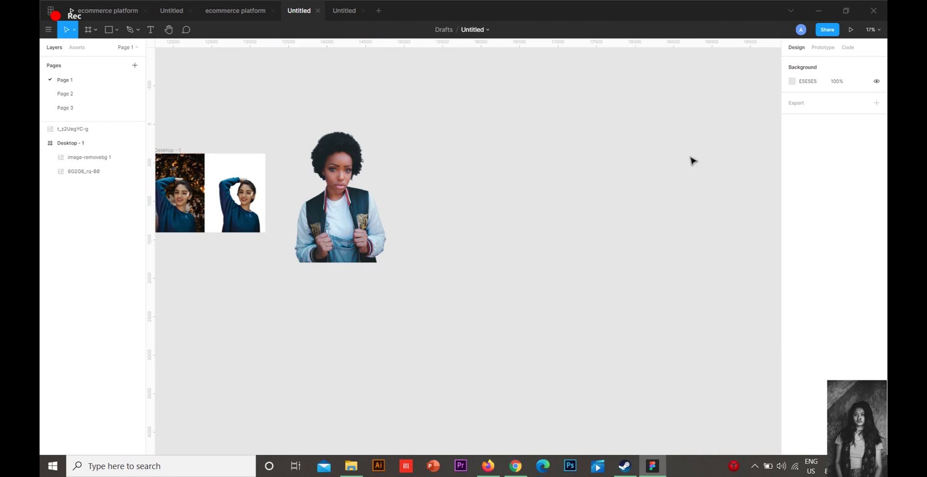
pyautogui.rightClick(602, 111)
# Step: Insert the smiling headwrap portrait from the Unsplash plugin onto the canvas
pyautogui.moveTo(623, 139)
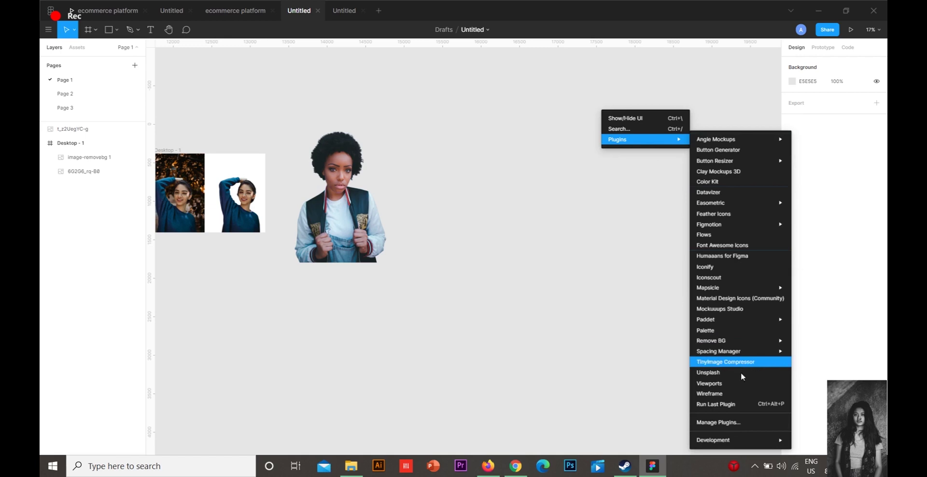
pyautogui.click(719, 372)
pyautogui.click(174, 126)
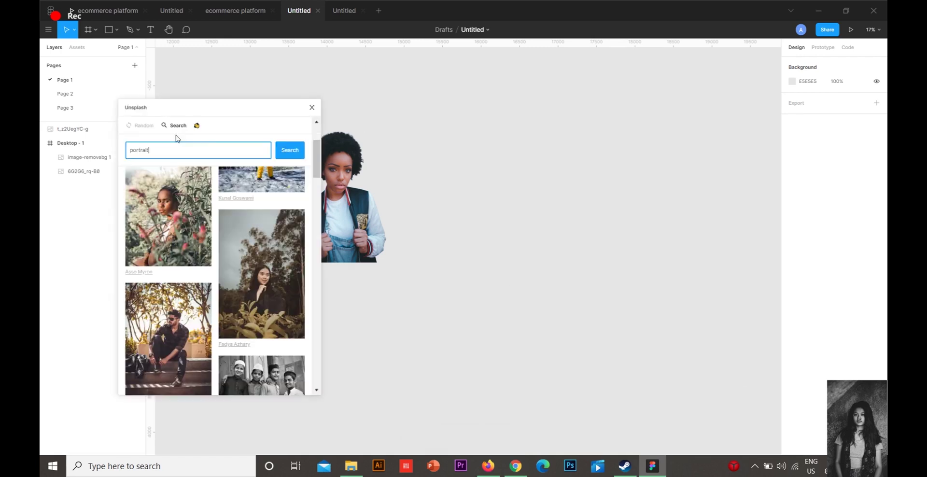
pyautogui.scroll(-5, 290, 305)
pyautogui.scroll(-4, 276, 302)
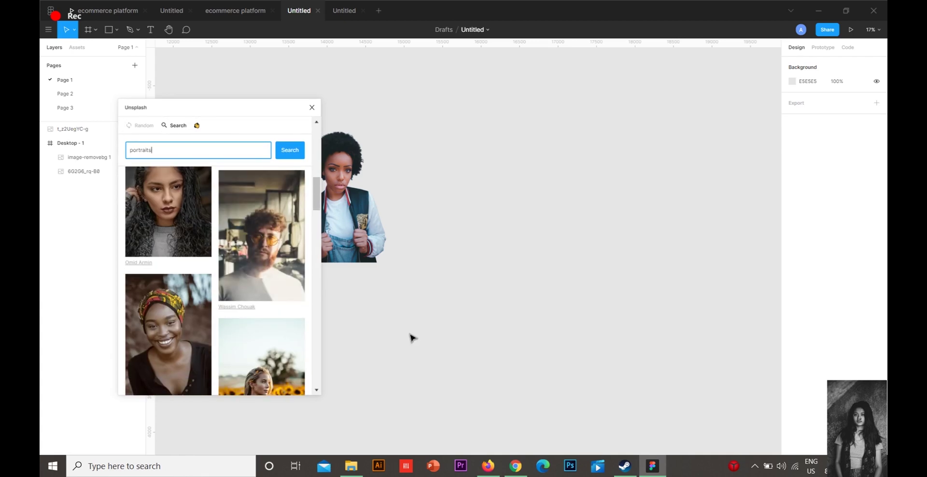
pyautogui.scroll(-3, 265, 324)
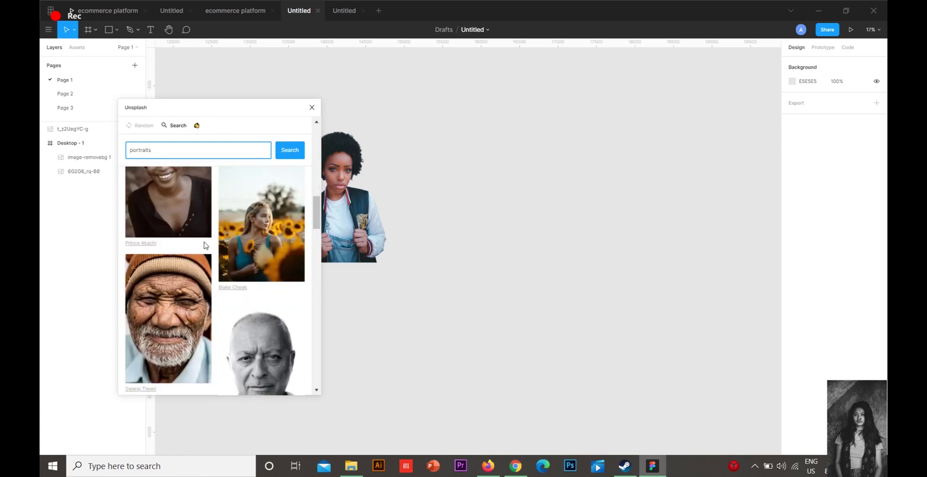
pyautogui.scroll(4, 207, 280)
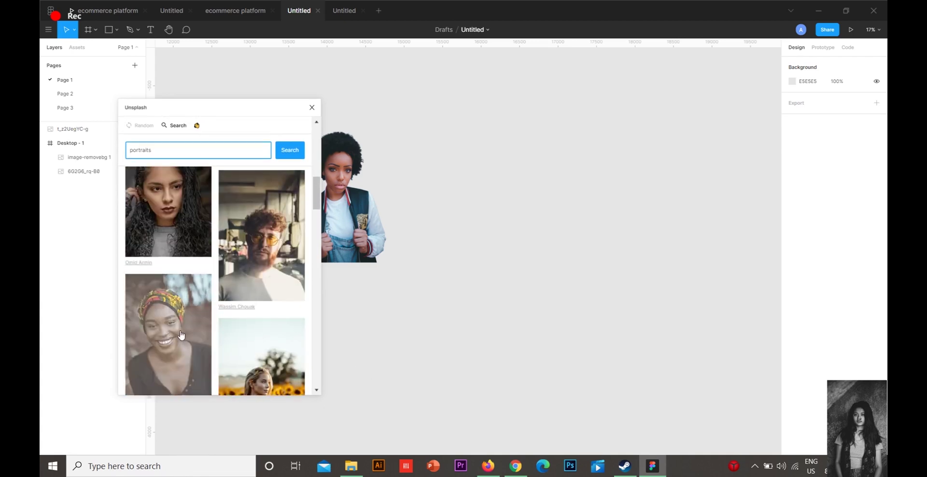
pyautogui.click(181, 335)
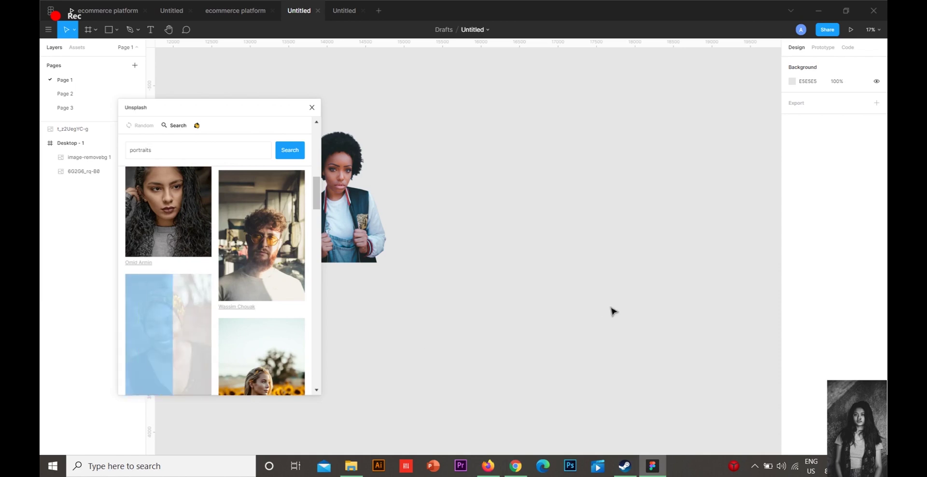
# Step: Close the Unsplash panel and copy the headwrap photo as PNG
pyautogui.click(443, 262)
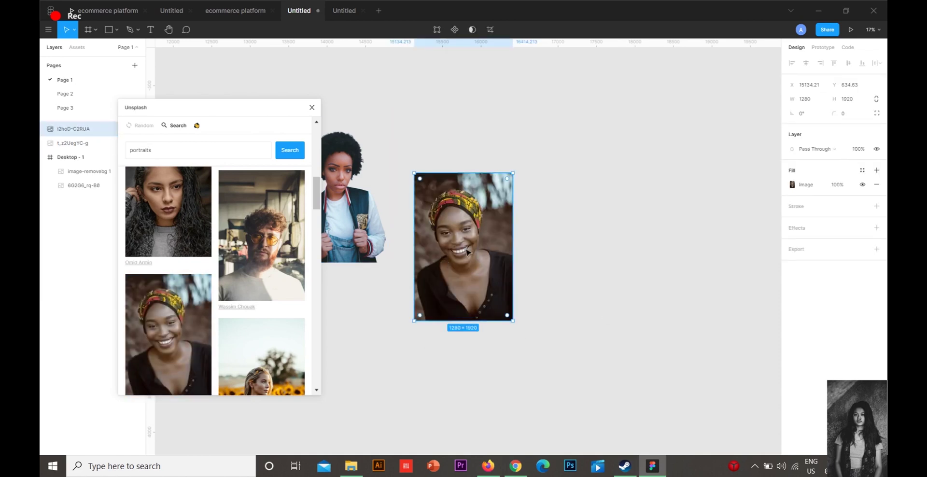
pyautogui.scroll(3, 466, 242)
pyautogui.keyDown('ctrl'); pyautogui.scroll(6, 464, 270); pyautogui.keyUp('ctrl')
pyautogui.scroll(-5, 535, 328)
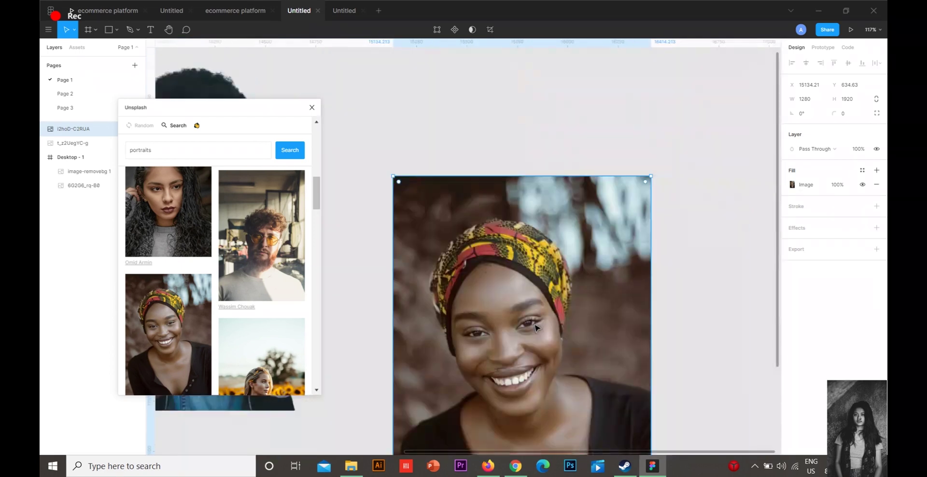
pyautogui.click(311, 107)
pyautogui.scroll(-5, 504, 242)
pyautogui.rightClick(507, 242)
pyautogui.moveTo(567, 446)
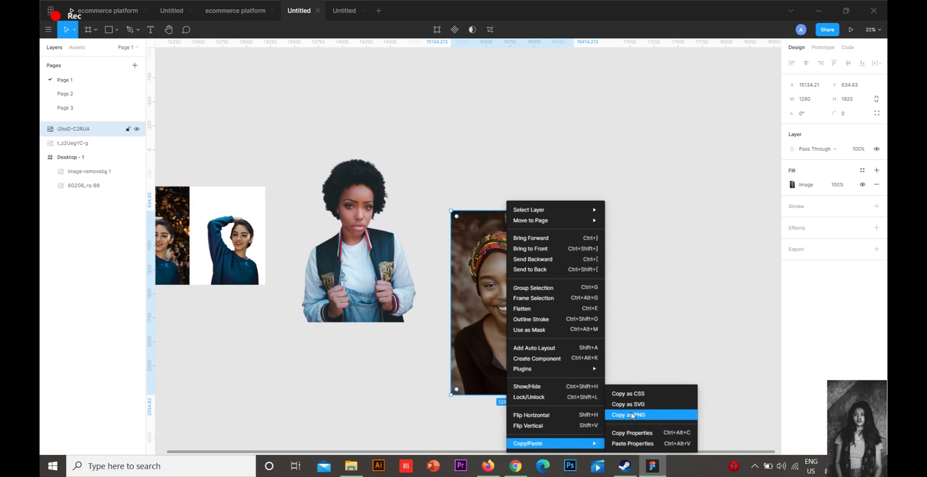
pyautogui.click(628, 415)
pyautogui.click(515, 466)
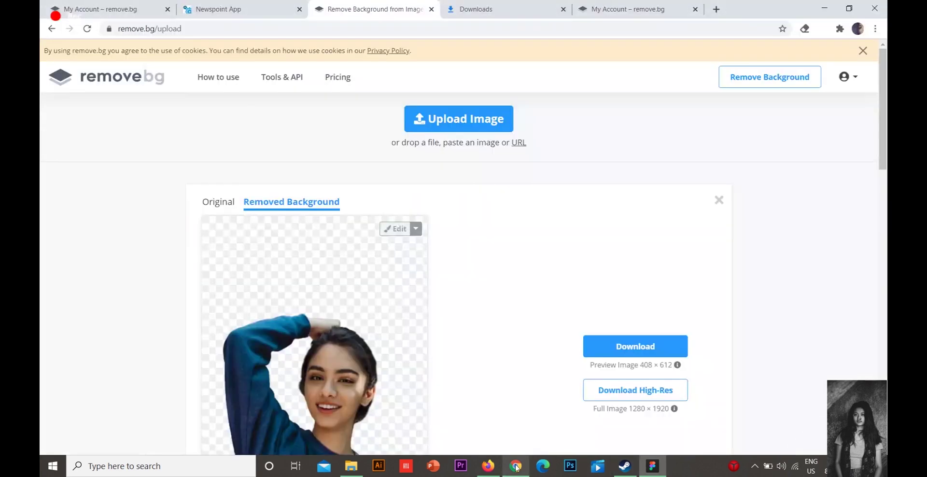
# Step: Paste the headwrap photo into remove.bg and download the high-res cut-out
pyautogui.click(449, 121)
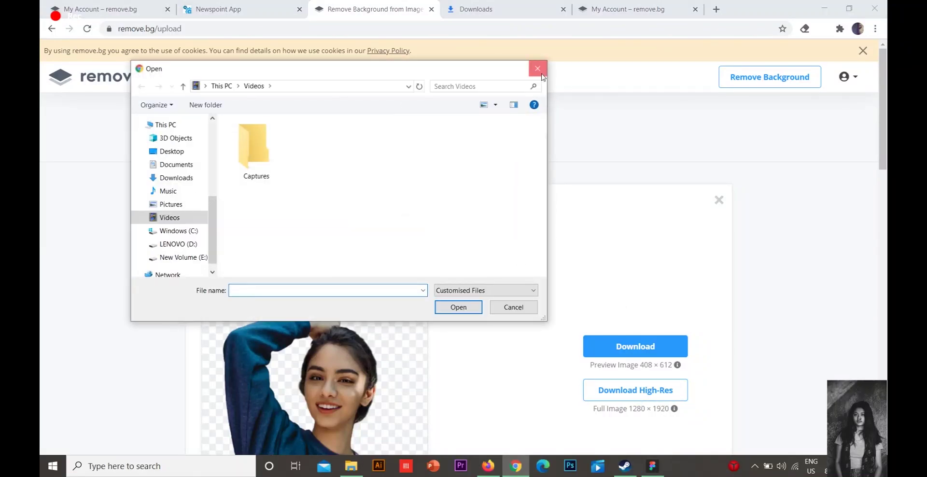
pyautogui.click(541, 74)
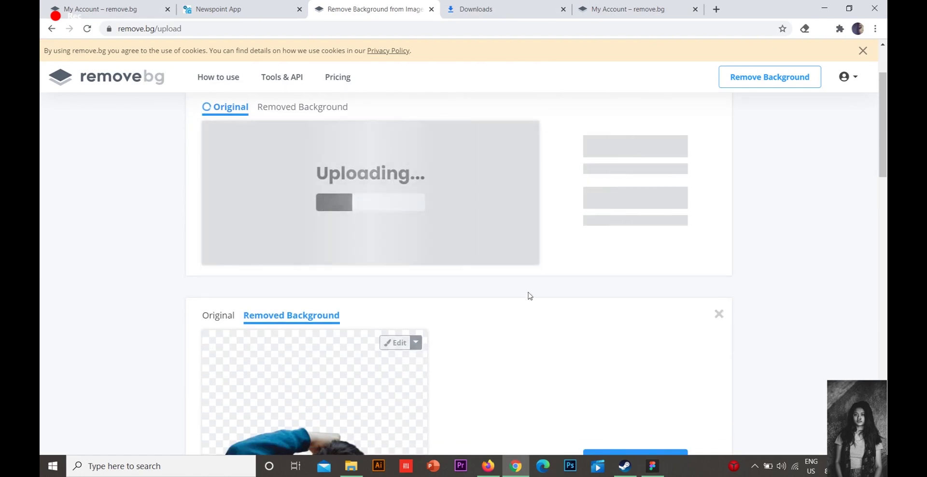
pyautogui.scroll(2, 528, 357)
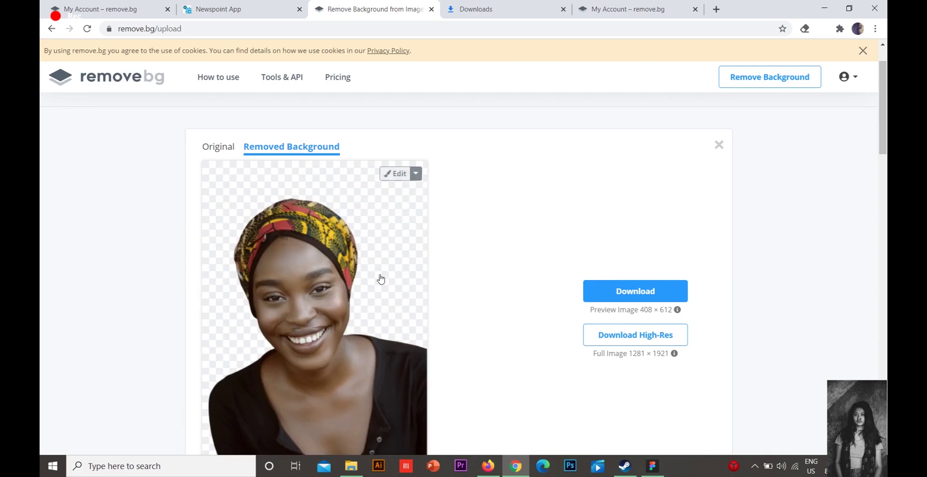
pyautogui.scroll(-1, 381, 277)
pyautogui.click(635, 282)
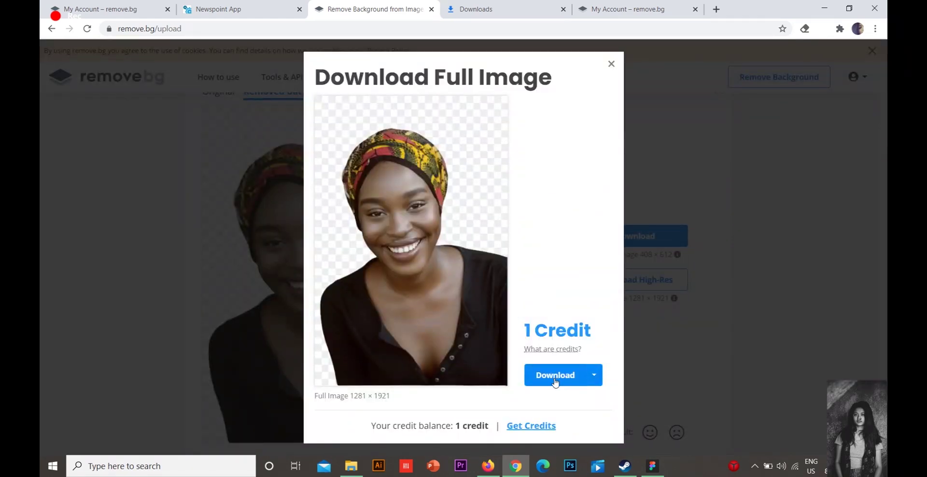
pyautogui.click(557, 383)
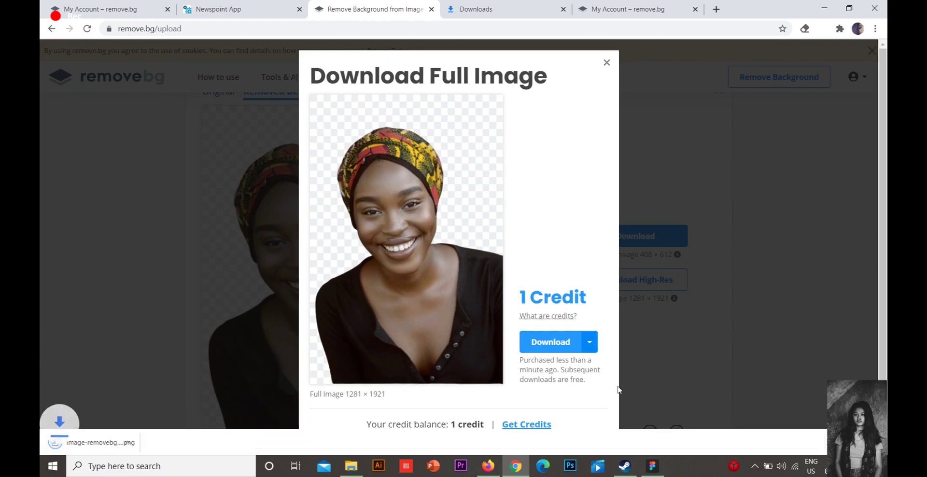
# Step: Show the downloaded PNG in its folder and drag it onto the Figma canvas
pyautogui.click(607, 63)
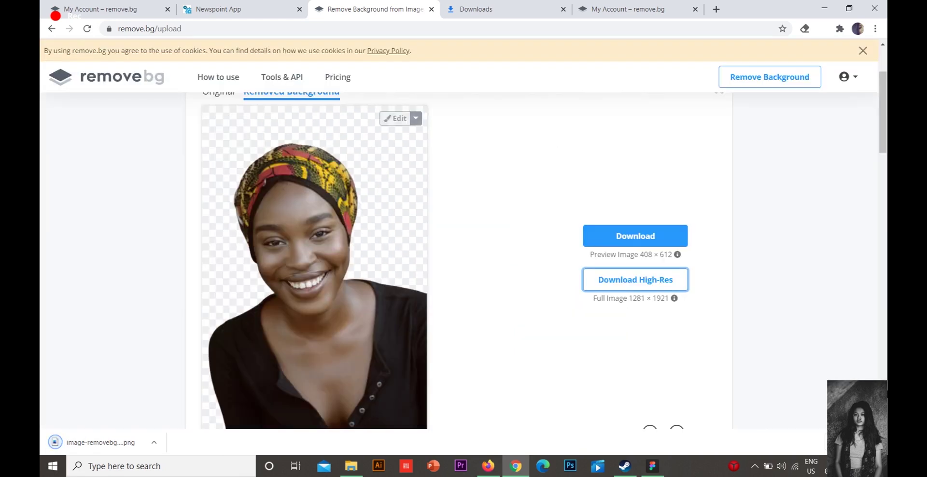
pyautogui.click(154, 444)
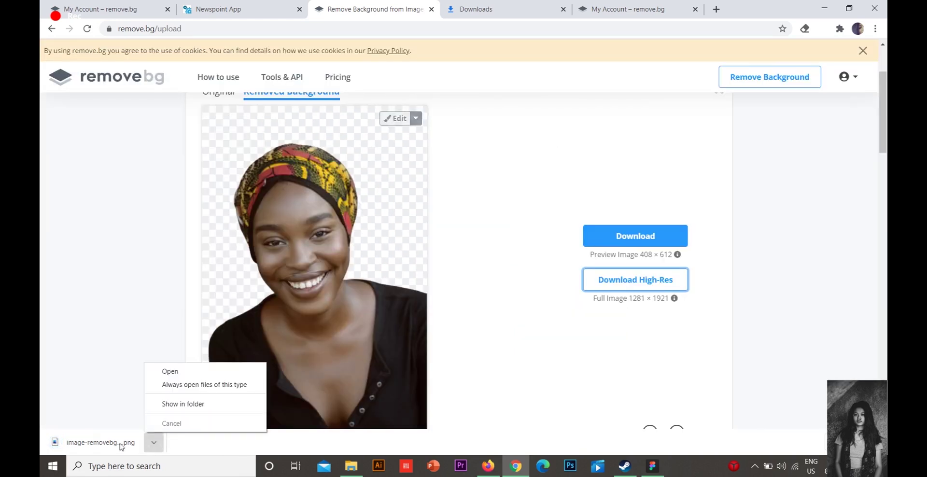
pyautogui.click(177, 404)
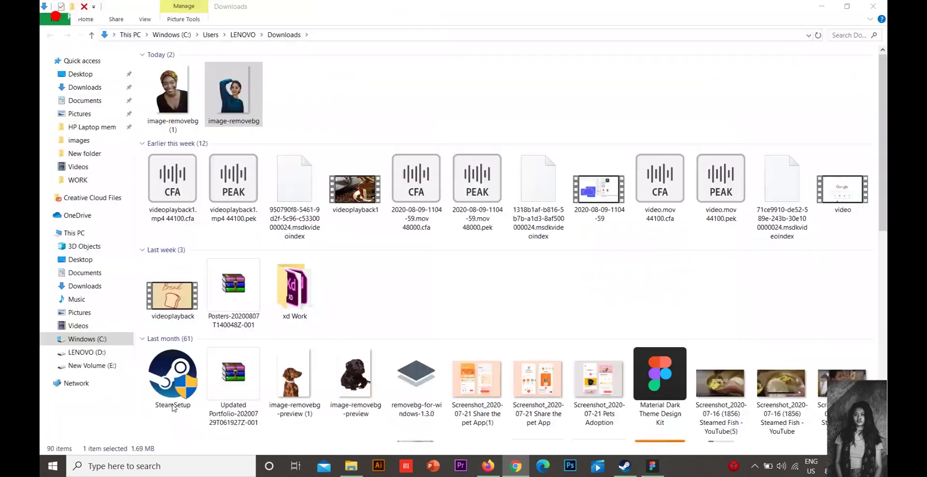
pyautogui.moveTo(173, 95); pyautogui.dragTo(732, 231)
# Step: Drag the headwrap cut-out down level with its original photo
pyautogui.scroll(10, 566, 159)
pyautogui.scroll(-10, 566, 159)
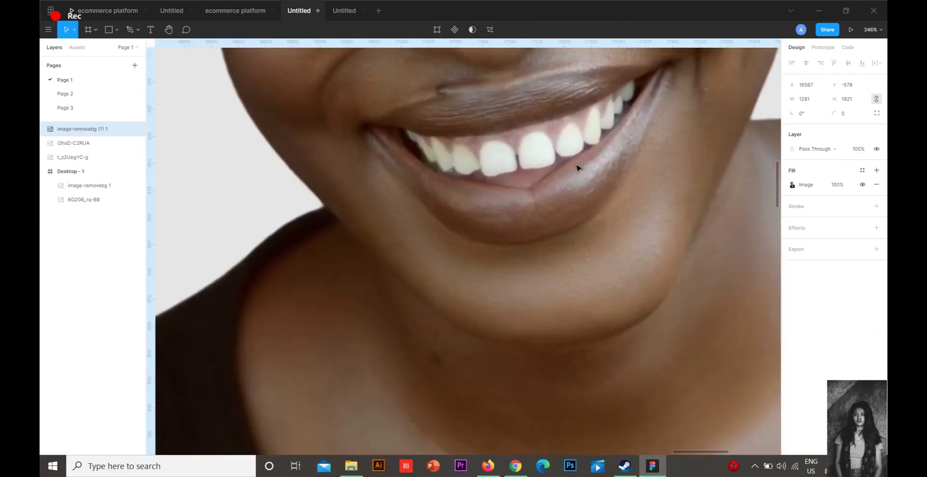
pyautogui.scroll(15, 439, 216)
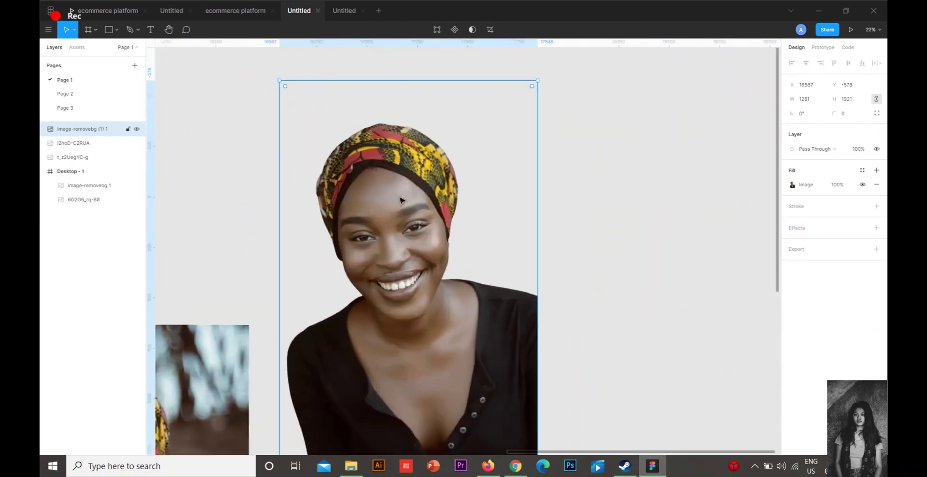
pyautogui.scroll(-15, 420, 219)
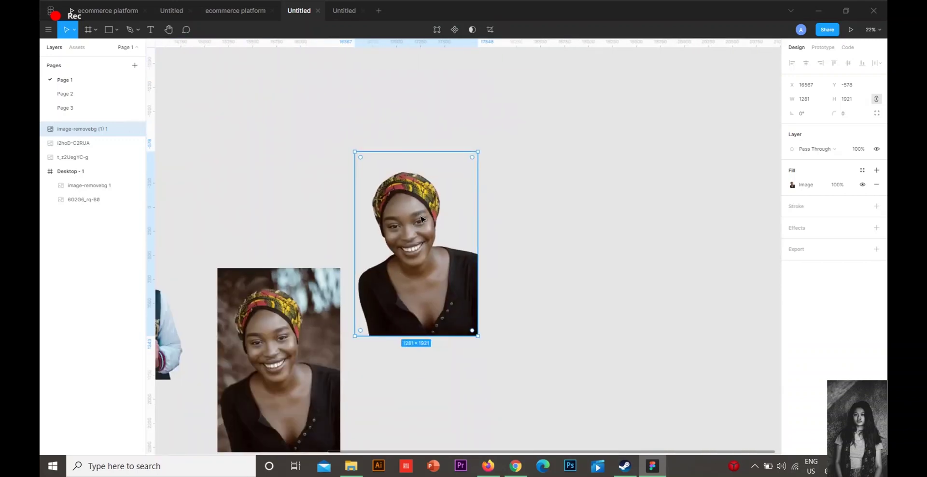
pyautogui.hscroll(-5, 553, 294)
pyautogui.scroll(-2, 553, 294)
pyautogui.moveTo(551, 292); pyautogui.dragTo(550, 344)
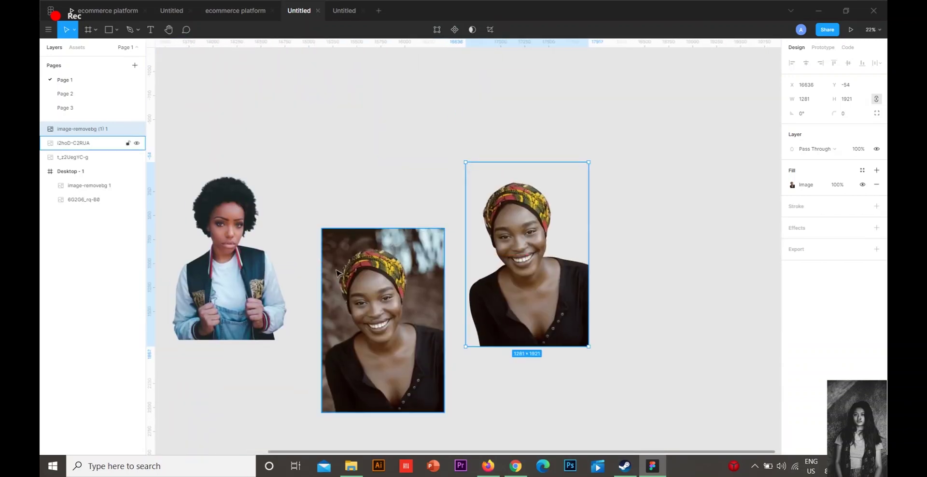
pyautogui.scroll(6, 361, 299)
pyautogui.scroll(-8, 361, 300)
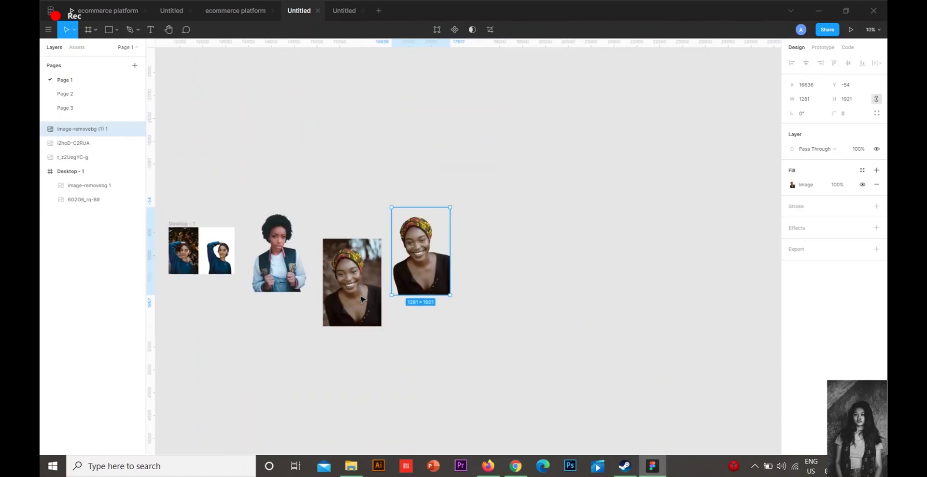
pyautogui.click(405, 164)
# Step: Pan the canvas to review the row of portrait pairs
pyautogui.scroll(10, 459, 242)
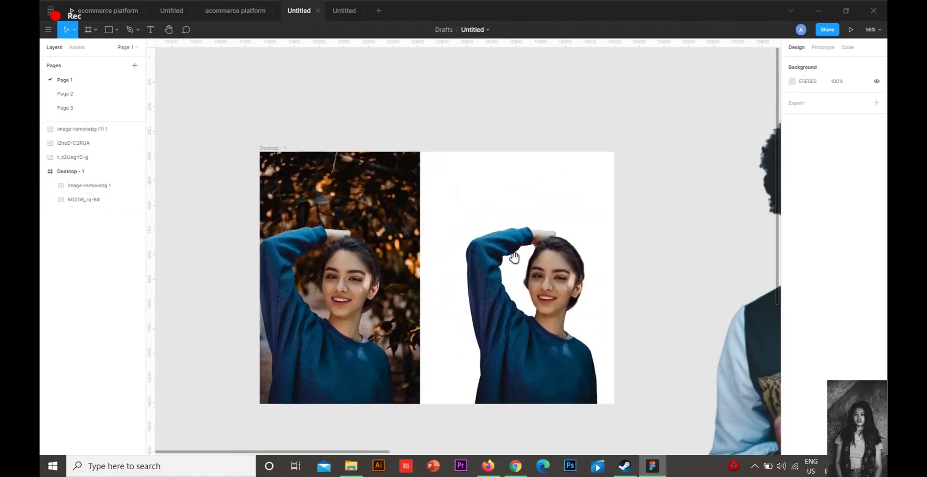
pyautogui.moveTo(514, 258); pyautogui.dragTo(512, 259)
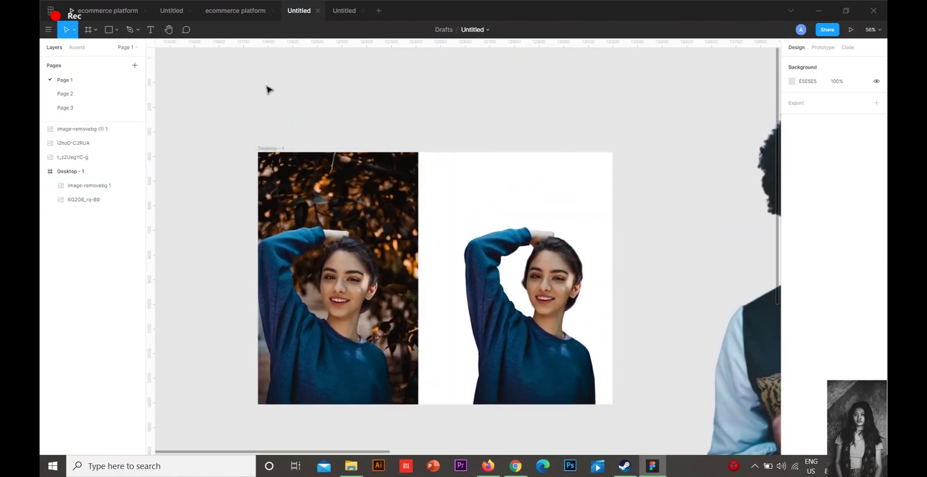
pyautogui.scroll(-4, 433, 267)
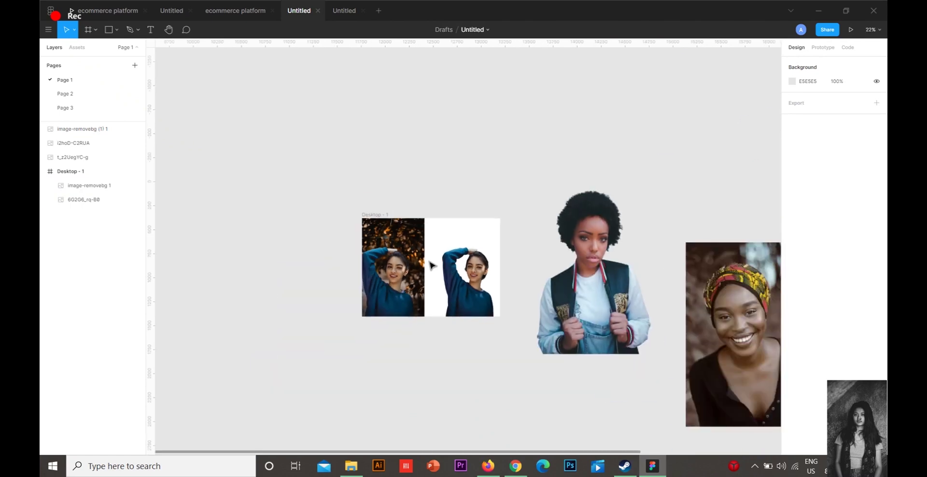
pyautogui.hscroll(8, 515, 307)
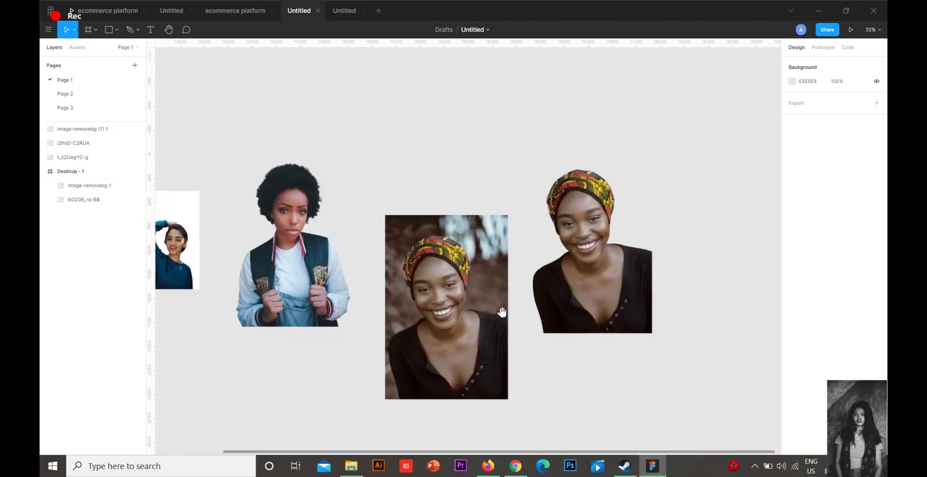
pyautogui.moveTo(504, 290); pyautogui.dragTo(559, 291)
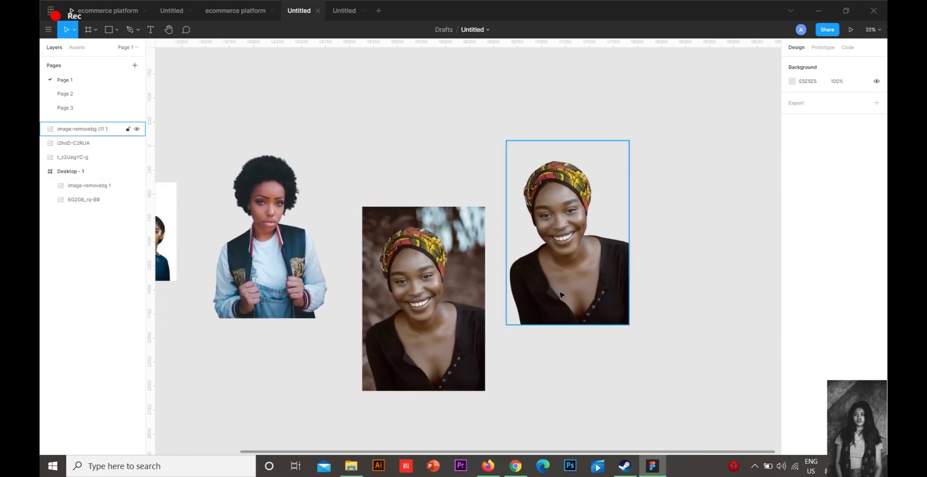